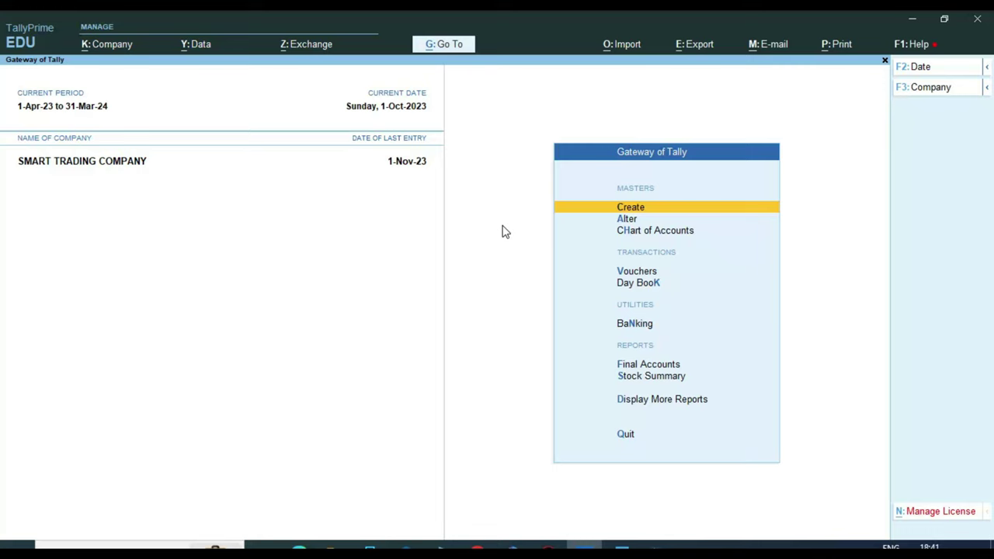
Step: Open voucher entry and switch the voucher type to Contra
key("Down")
key("Down")
key("Down")
key("Return")
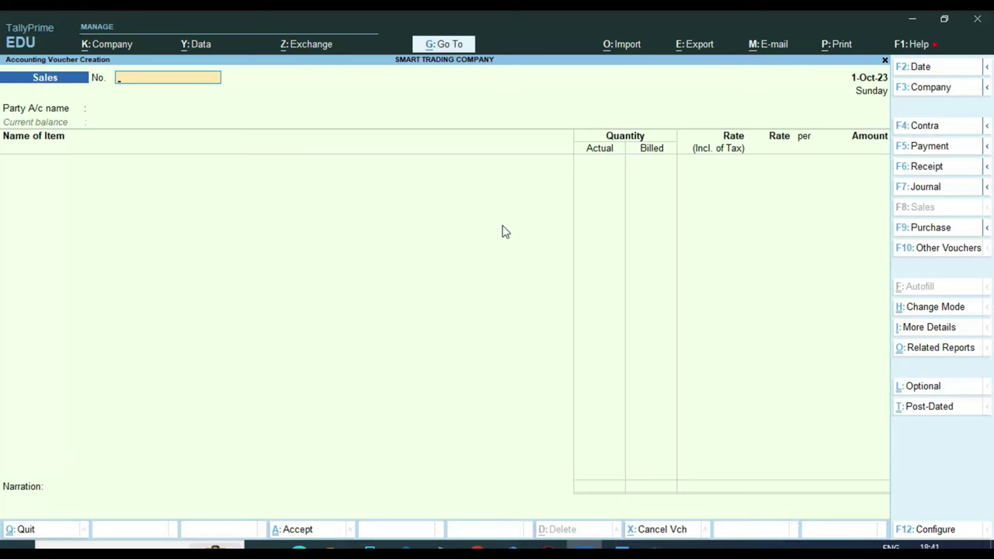
key("ctrl")
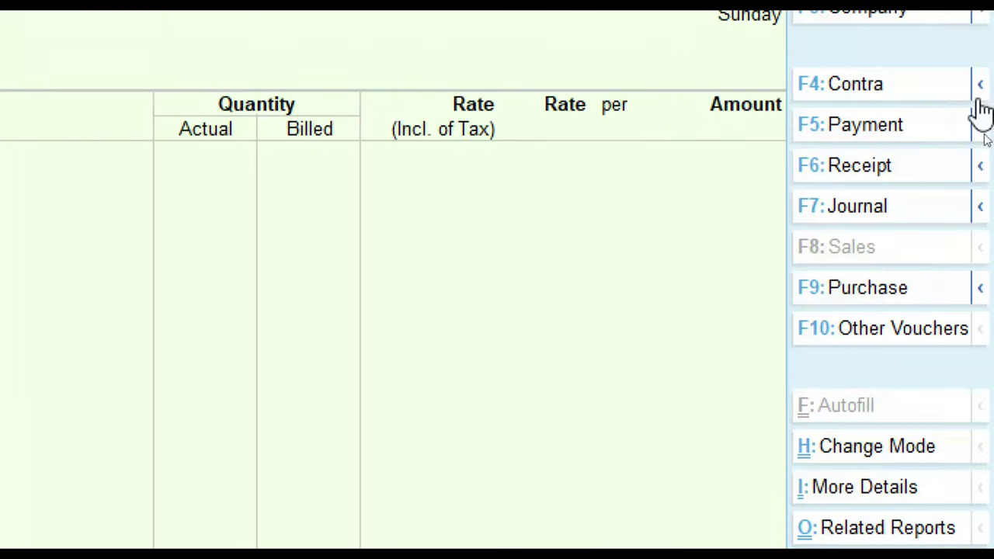
left_click(910, 92)
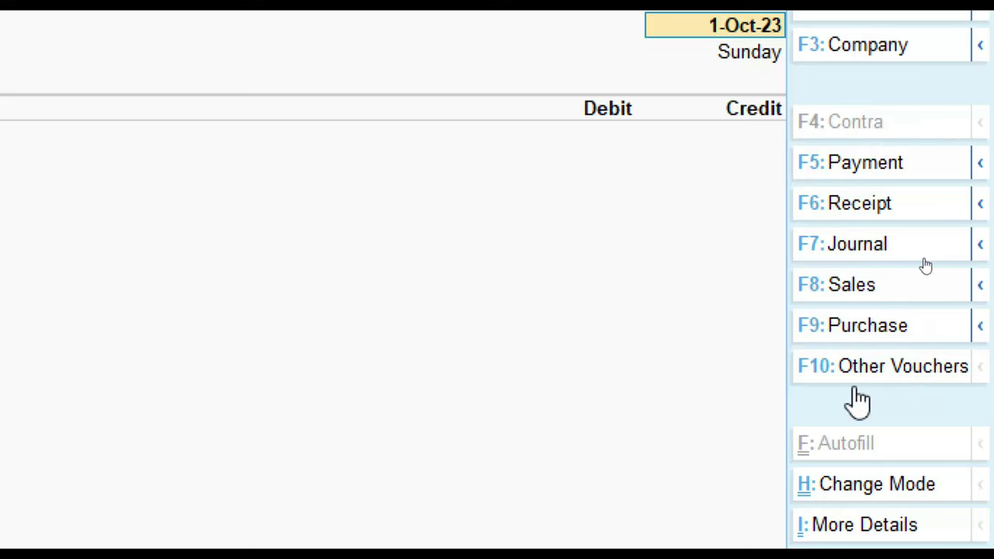
Step: Open the list of other voucher types and show the inactive types in it
left_click(911, 370)
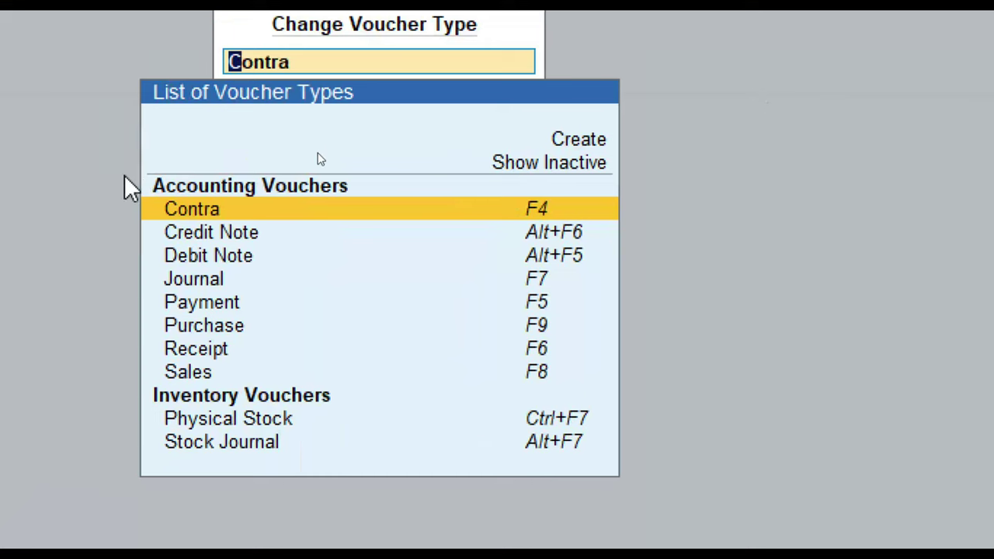
left_click(575, 162)
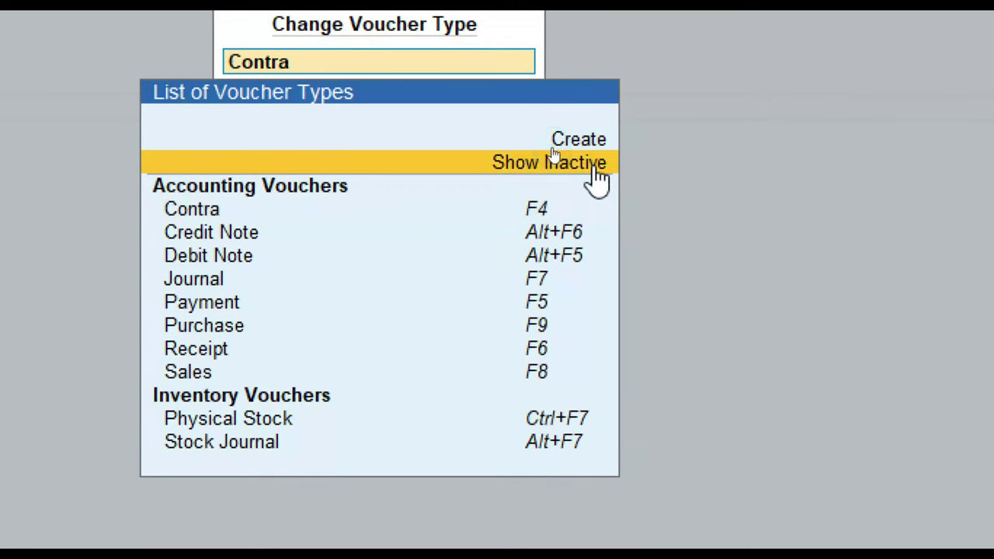
key("Down")
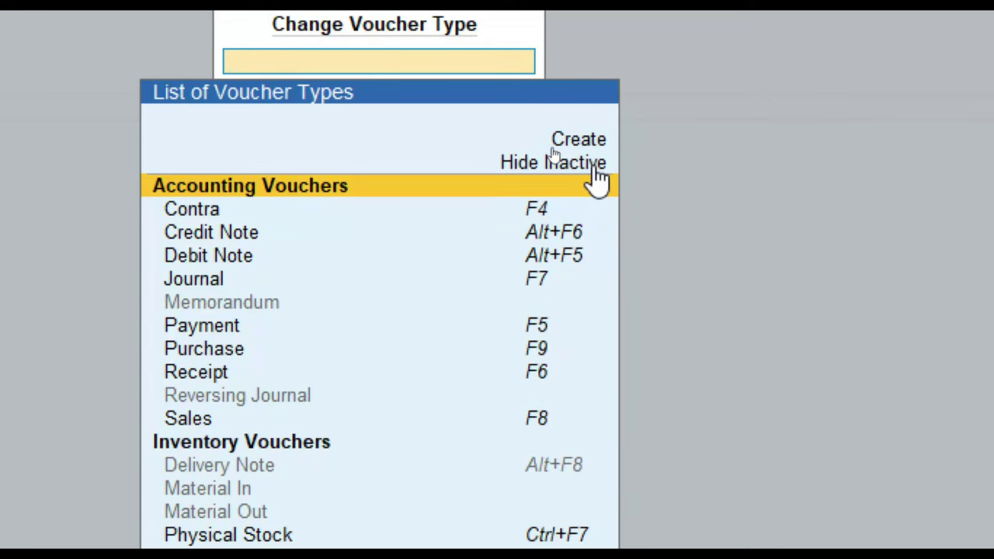
Step: Examine the accounting voucher types in the list, including Debit Note and Credit Note, and leave voucher entry
key("Down")
key("Down")
key("Down")
key("Down")
key("Down")
key("Up")
key("Up")
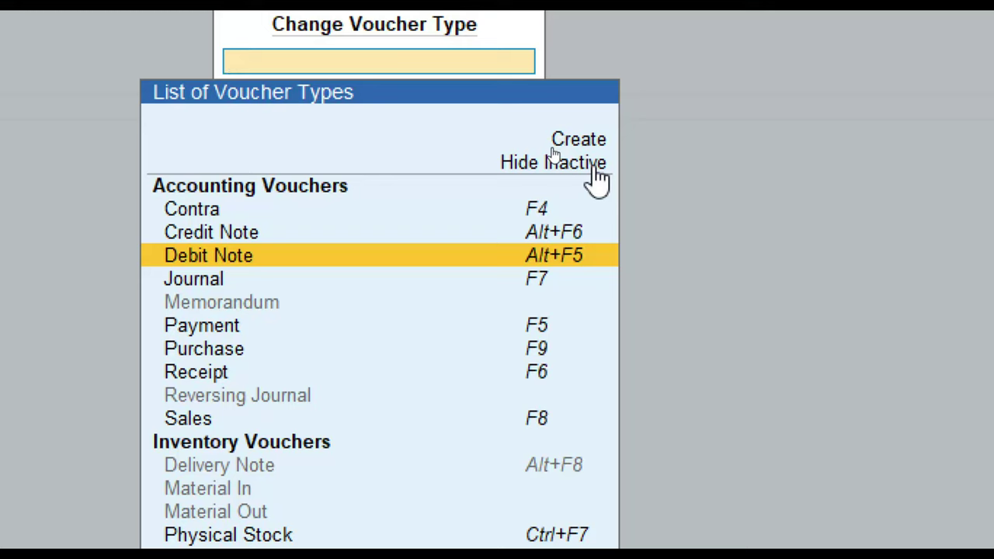
key("Up")
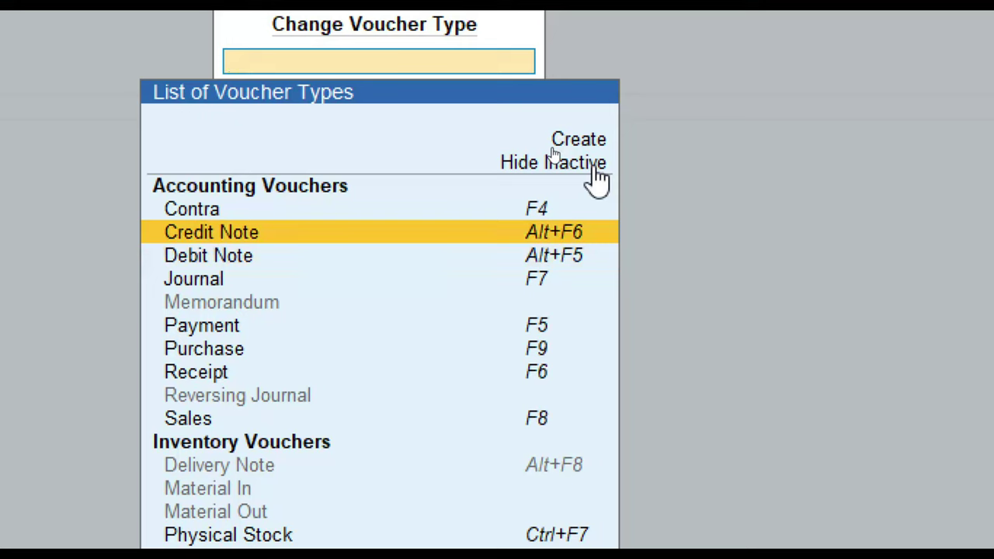
key("Return")
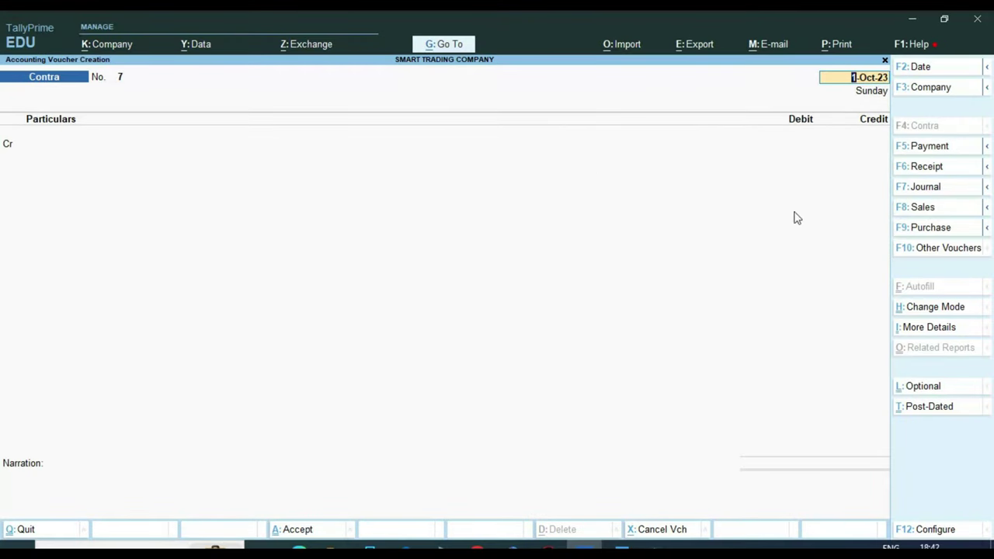
key("ctrl")
key("Escape")
Step: Open the Day Book and set its period to 1-Apr-23 to 1-Nov-23
key("Up")
key("Up")
key("Up")
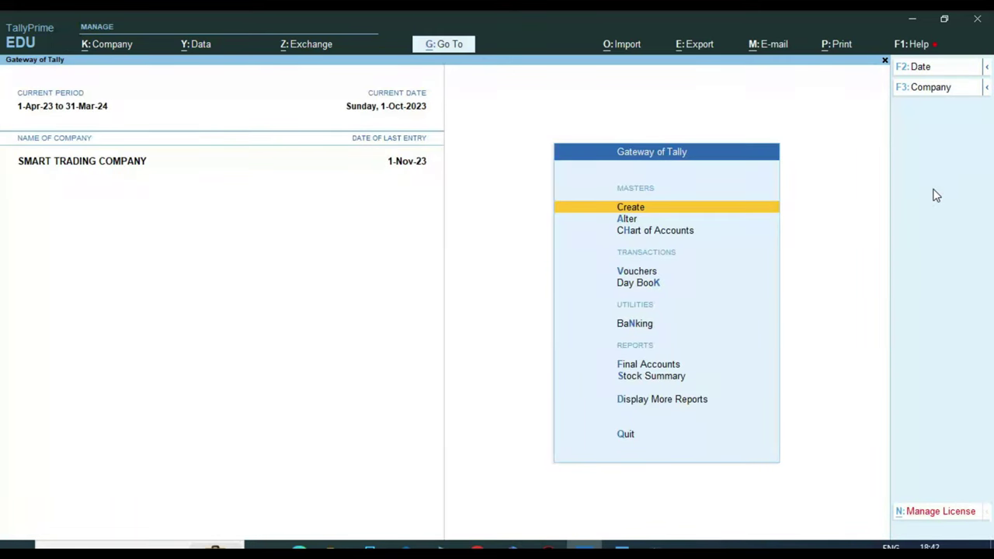
key("d")
key("Down")
key("Return")
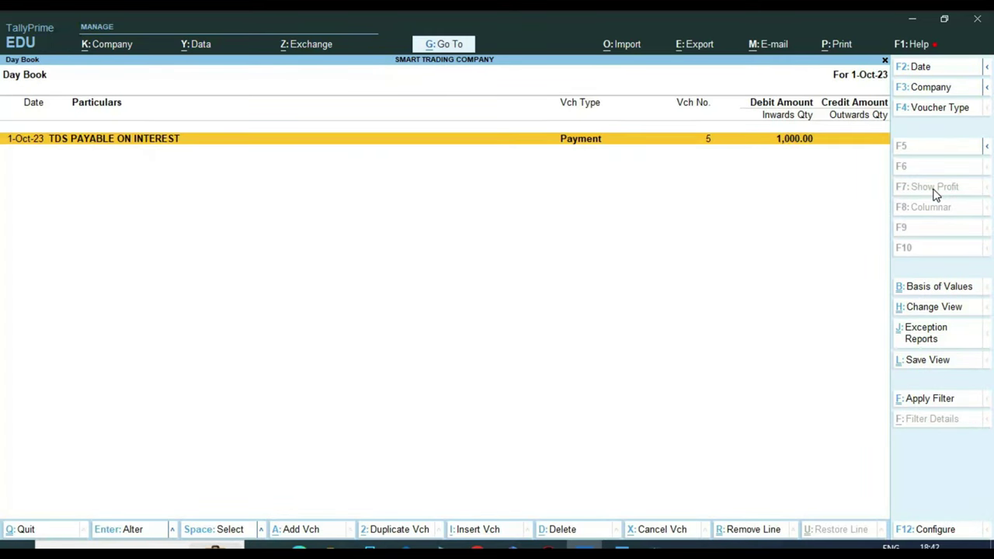
key("F2")
key("BackSpace")
key("Return")
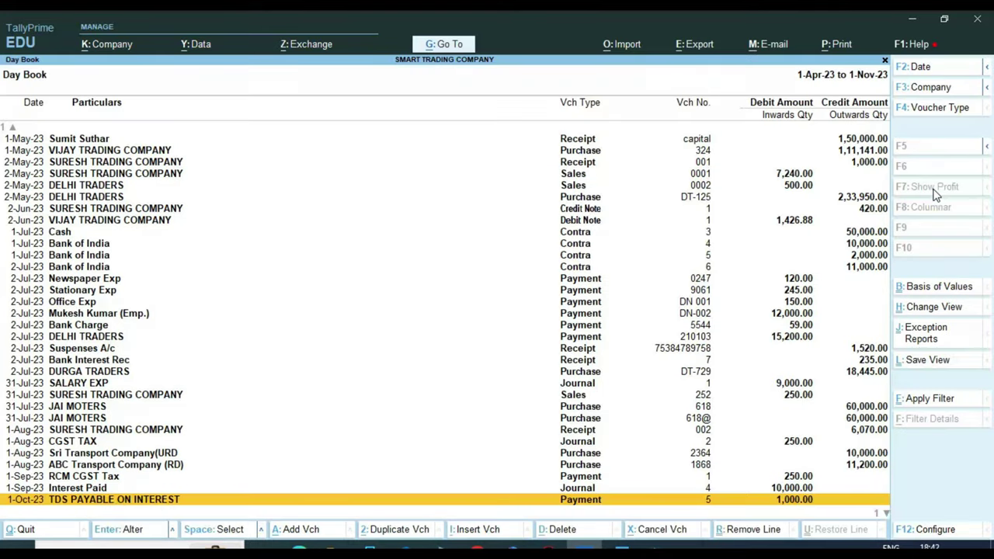
Step: Restrict the Day Book to Sales vouchers
key("F4")
type("Sal")
key("Return")
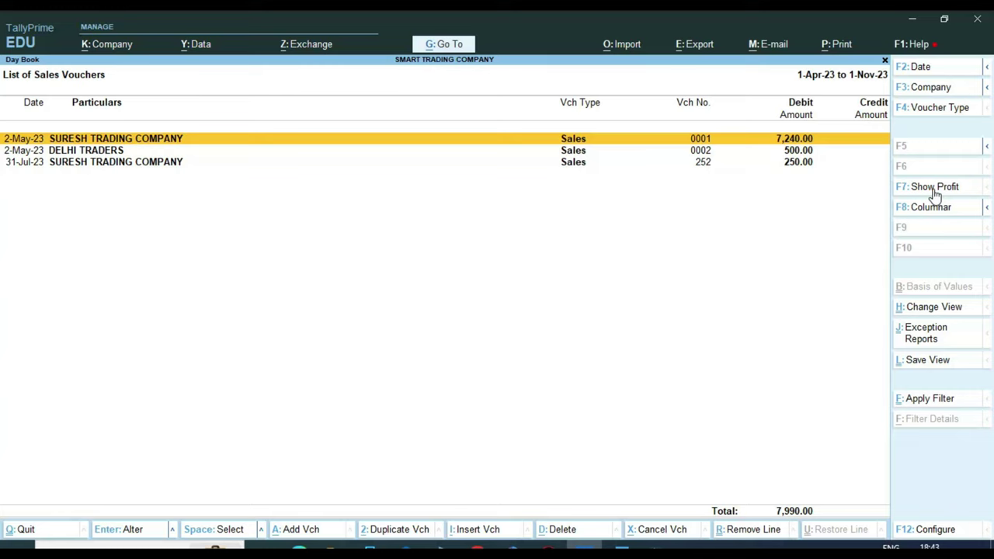
Step: Examine the parties, voucher numbers and amounts of the listed sales, especially the DELHI TRADERS entry, and return to the Gateway of Tally
key("Down")
key("Up")
key("ctrl")
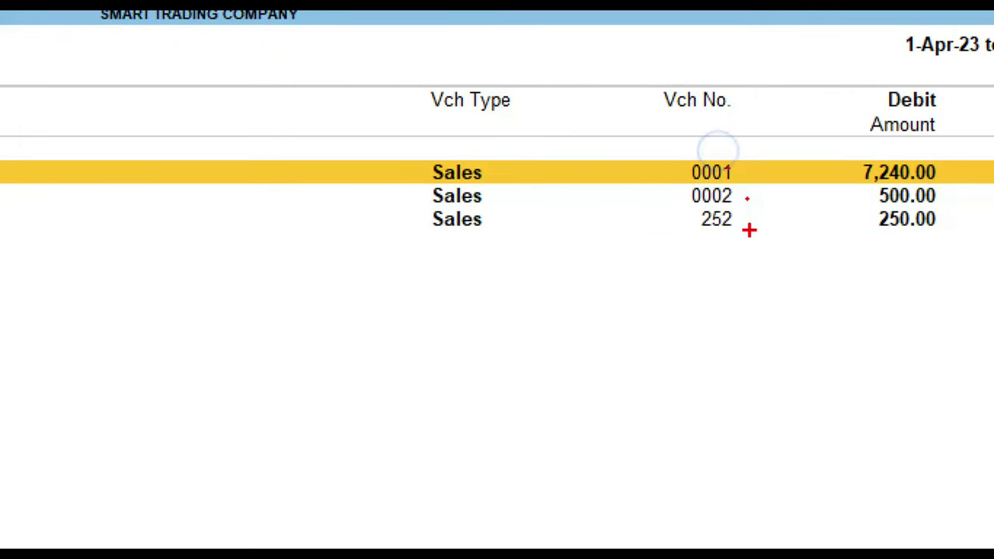
left_click_drag(826, 145, 977, 264)
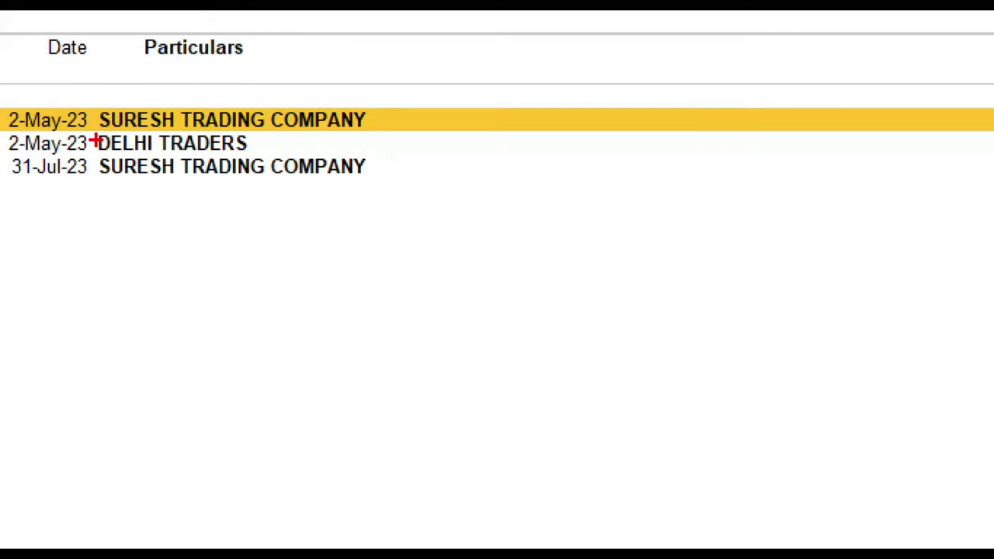
mouse_move(94, 141)
left_mouse_down()
mouse_move(138, 160)
mouse_move(268, 161)
left_mouse_up()
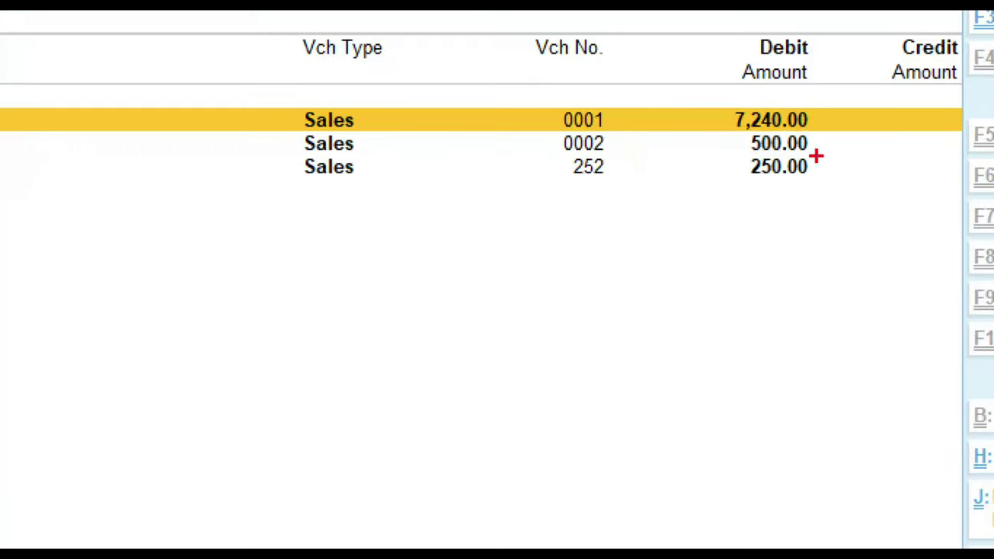
mouse_move(715, 122)
left_mouse_down()
mouse_move(772, 151)
mouse_move(814, 156)
mouse_move(815, 143)
mouse_move(911, 122)
mouse_move(848, 100)
mouse_move(821, 104)
mouse_move(837, 94)
mouse_move(865, 119)
left_mouse_up()
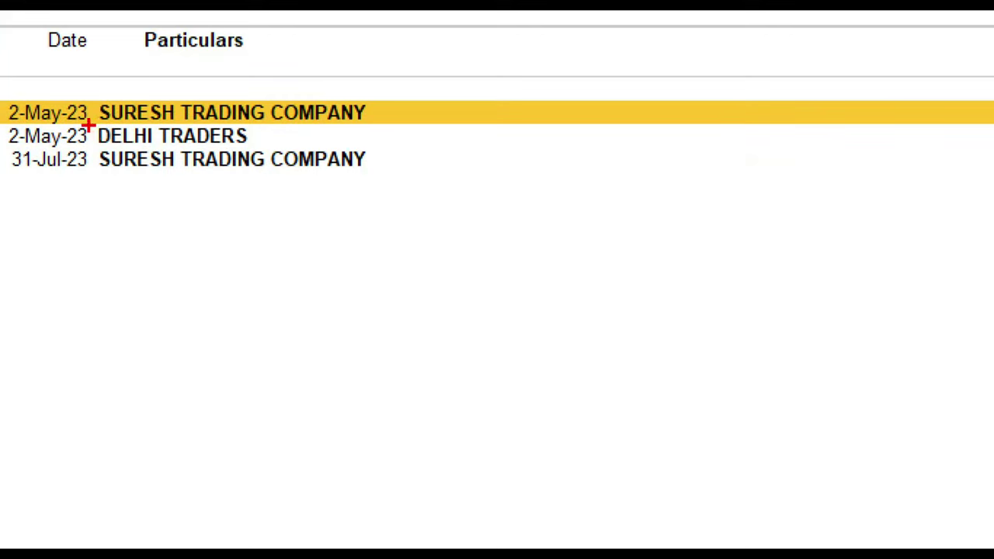
mouse_move(90, 124)
left_mouse_down()
mouse_move(201, 147)
mouse_move(278, 135)
mouse_move(471, 158)
mouse_move(382, 162)
mouse_move(433, 193)
left_mouse_up()
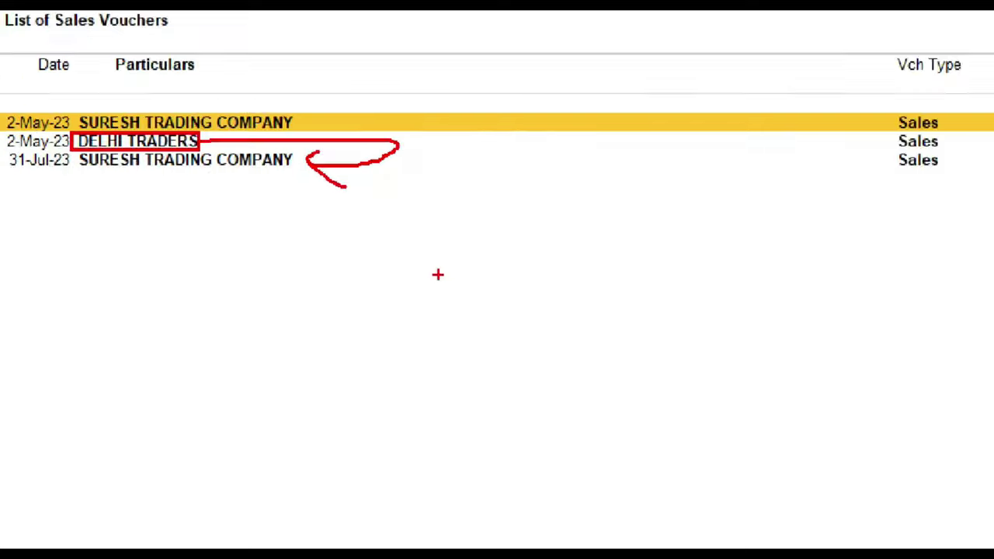
key("Escape")
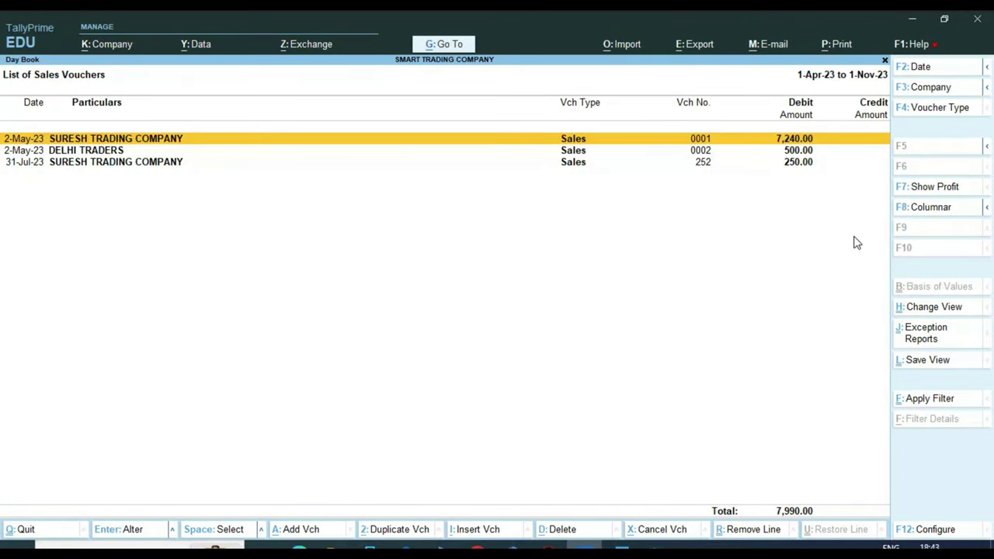
key("Escape")
key("Escape")
key("Escape")
key("Escape")
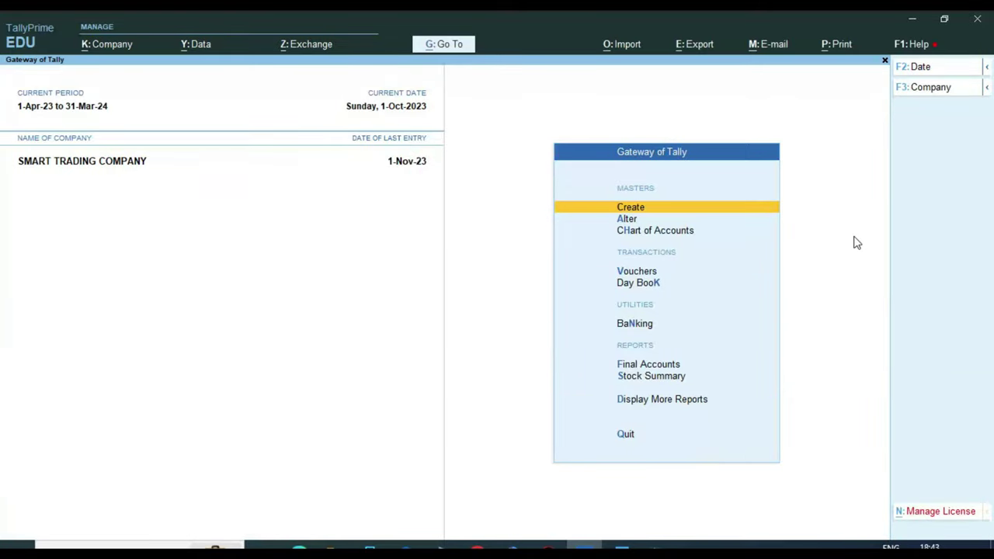
Step: Display the DELHI TRADERS ledger vouchers for 1-Apr-23 to 1-Nov-23 and return to the Gateway of Tally
type("dal")
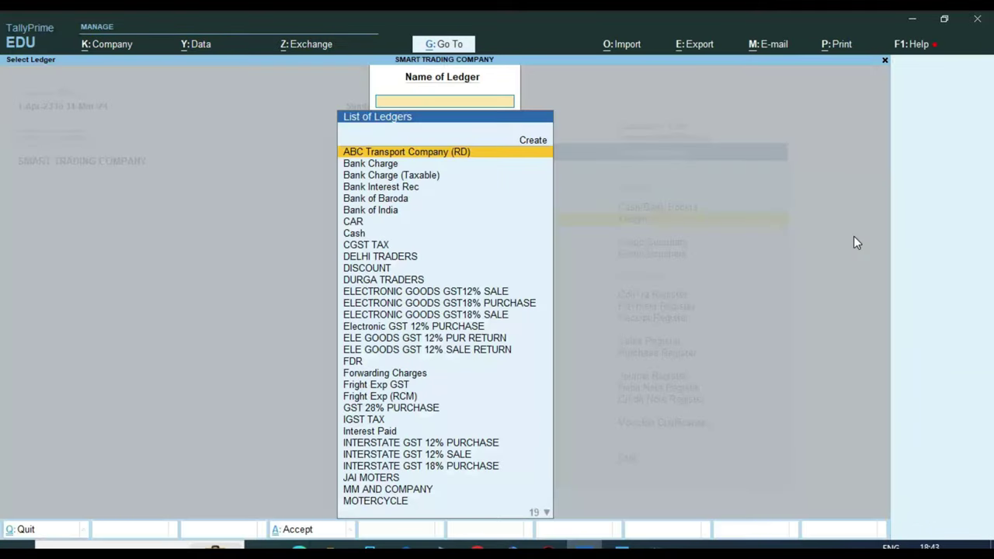
type("Del")
key("Return")
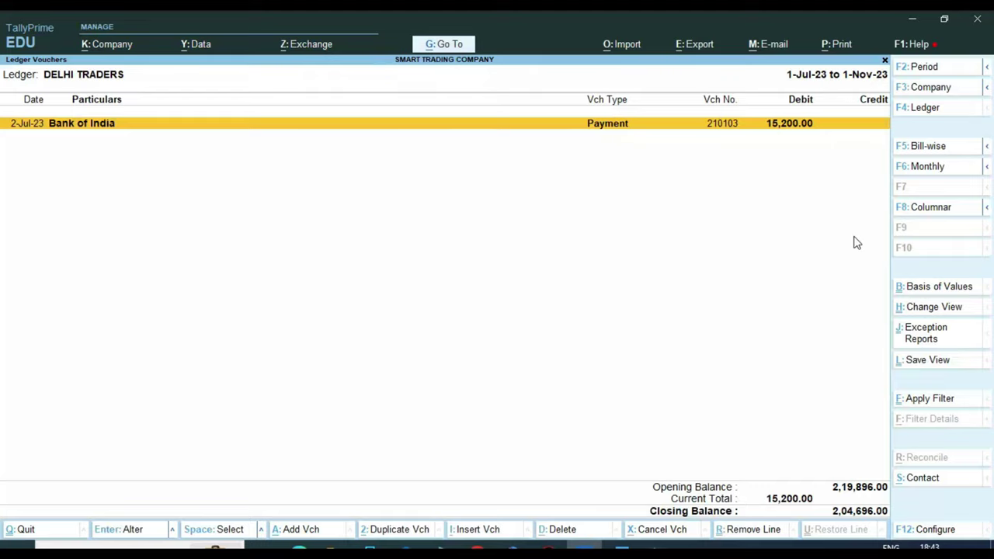
key("F2")
type("1-4-23")
key("Return")
key("Return")
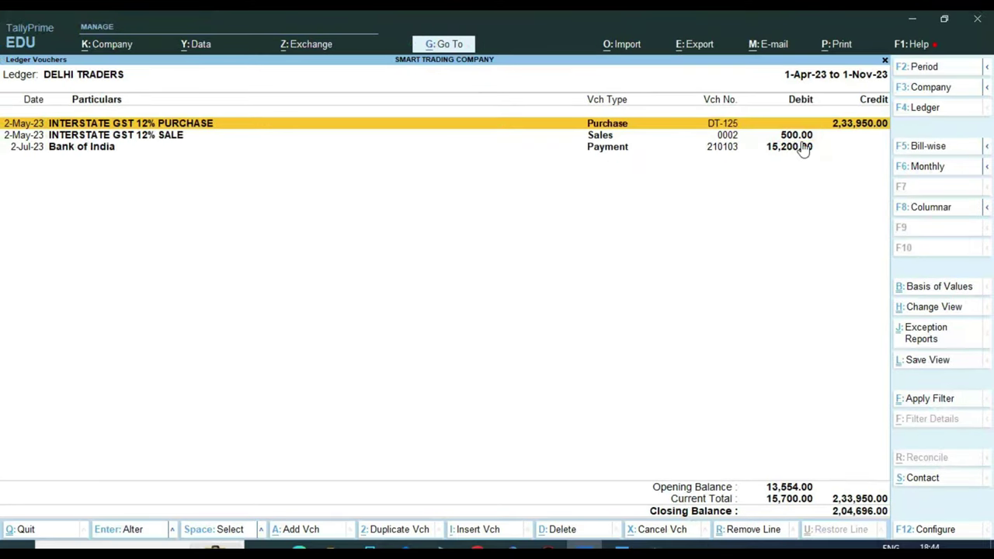
key("Escape")
key("Escape")
key("Escape")
key("Escape")
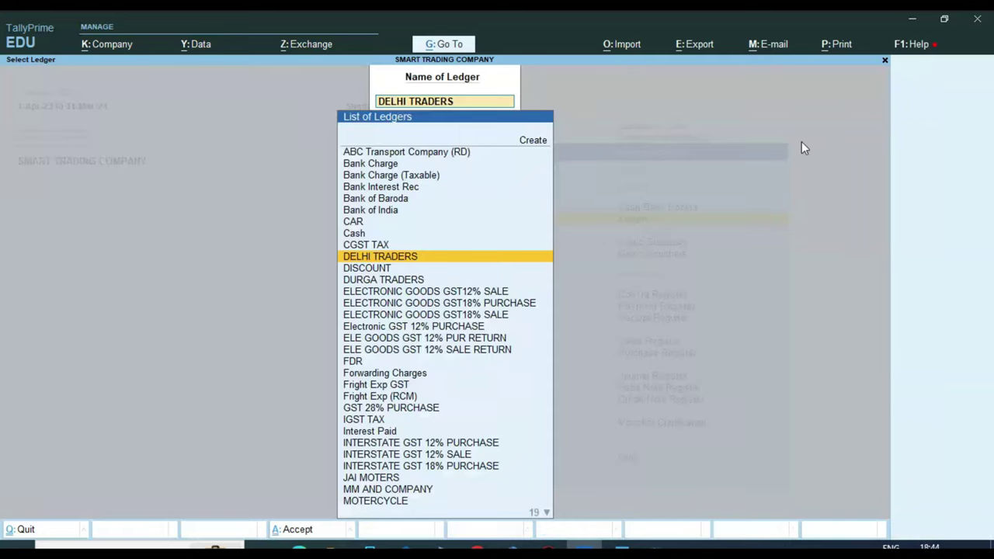
key("n")
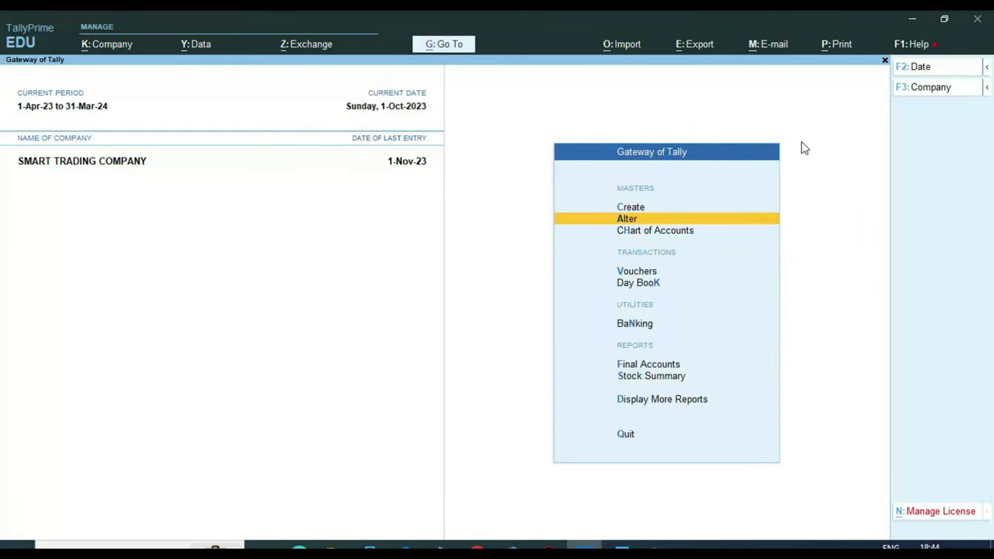
Step: Start a new Journal voucher dated 1-Oct-23
key("Down")
key("Down")
key("Return")
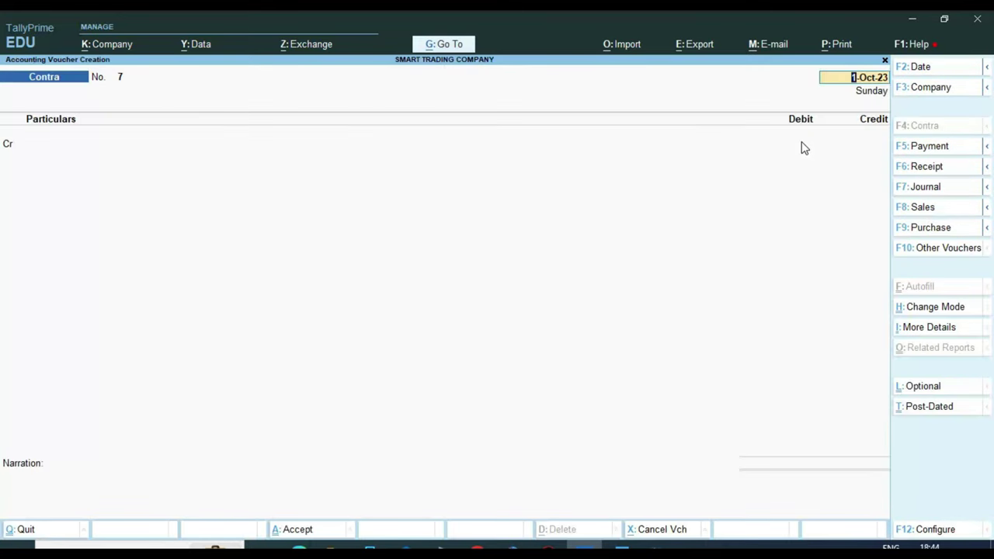
key("F7")
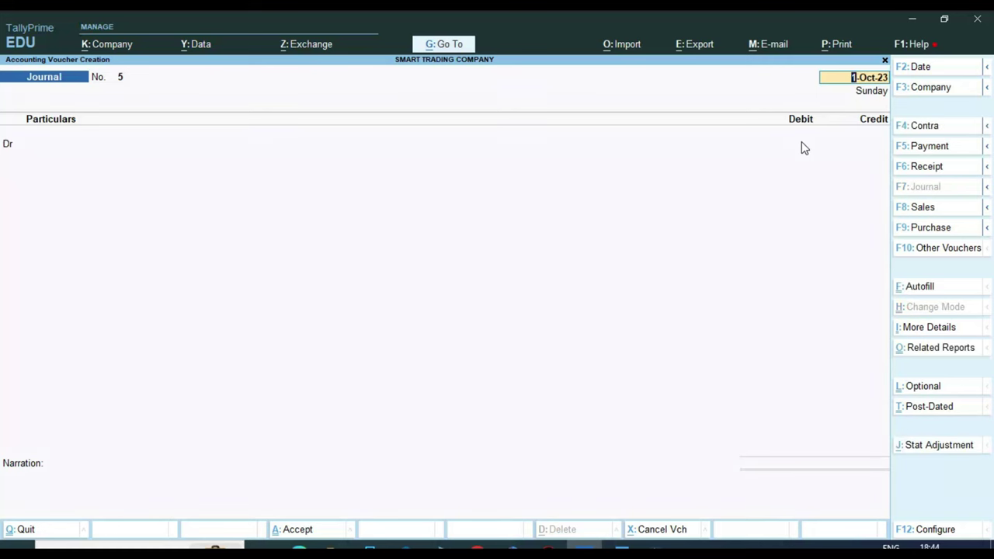
key("Return")
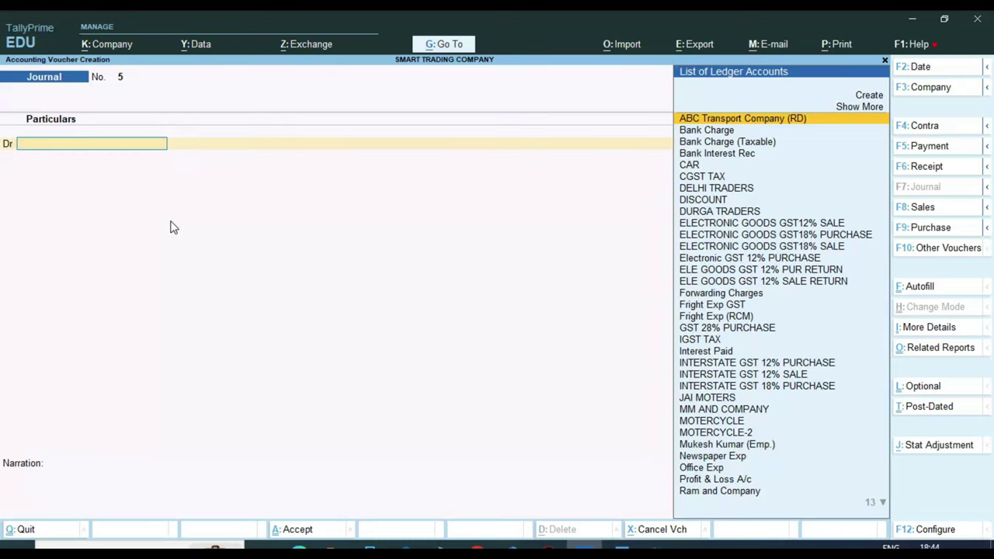
Step: Debit SURESH TRADING COMPANY with 500 in the journal voucher and allocate the amount On Account
type("Sure")
key("Return")
type("5")
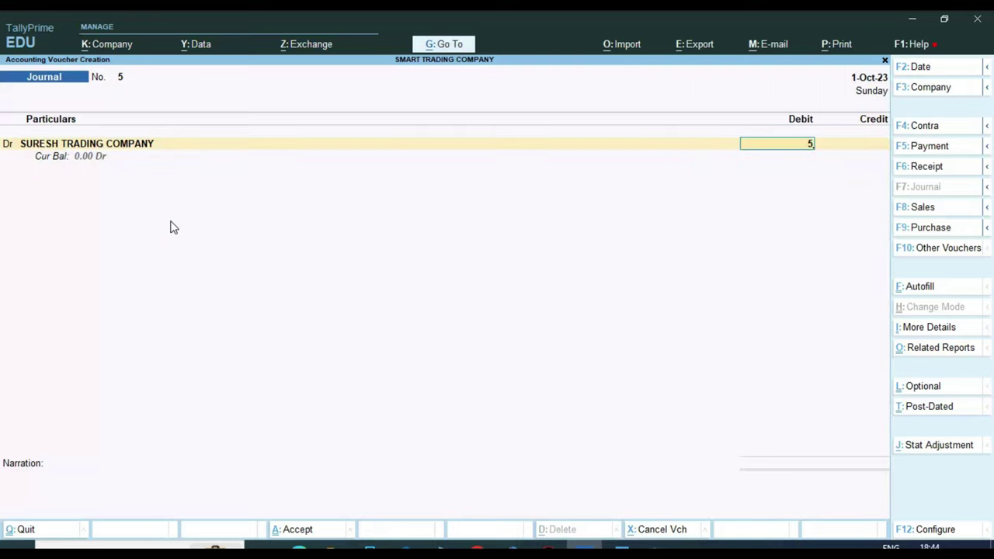
type("00")
key("Return")
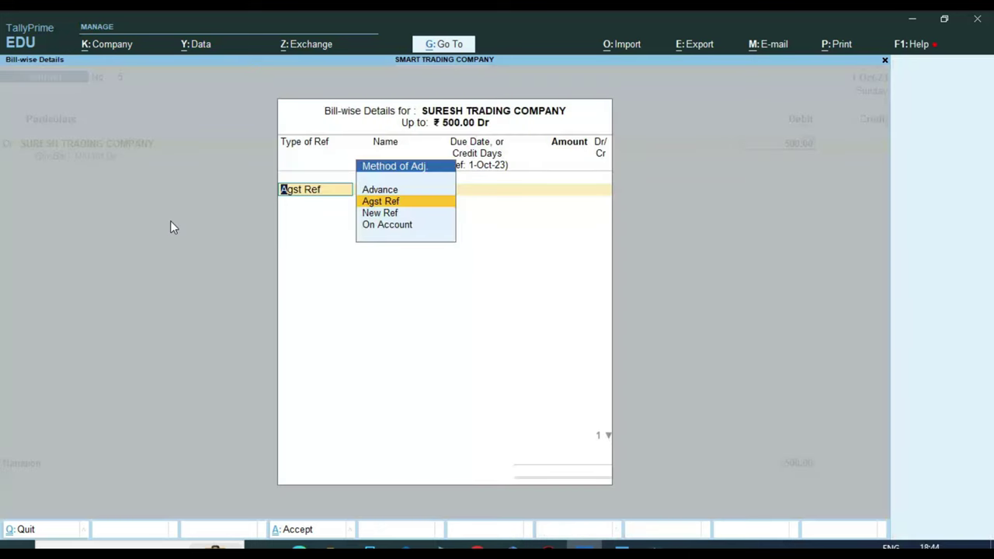
key("Down")
key("Down")
key("Return")
key("Return")
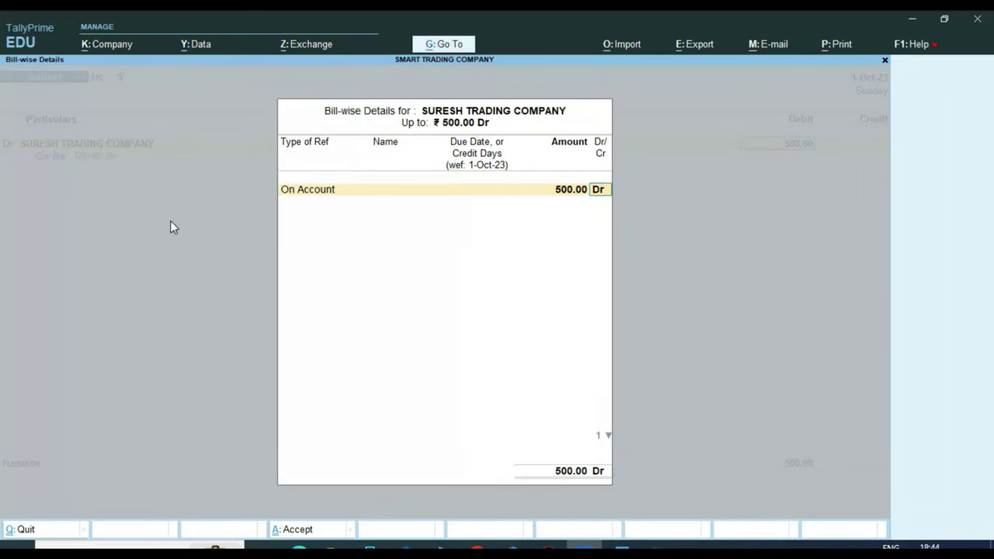
key("Return")
Step: Credit DELHI TRADERS with 500 and allocate the amount On Account, leaving the narration empty
type("Del")
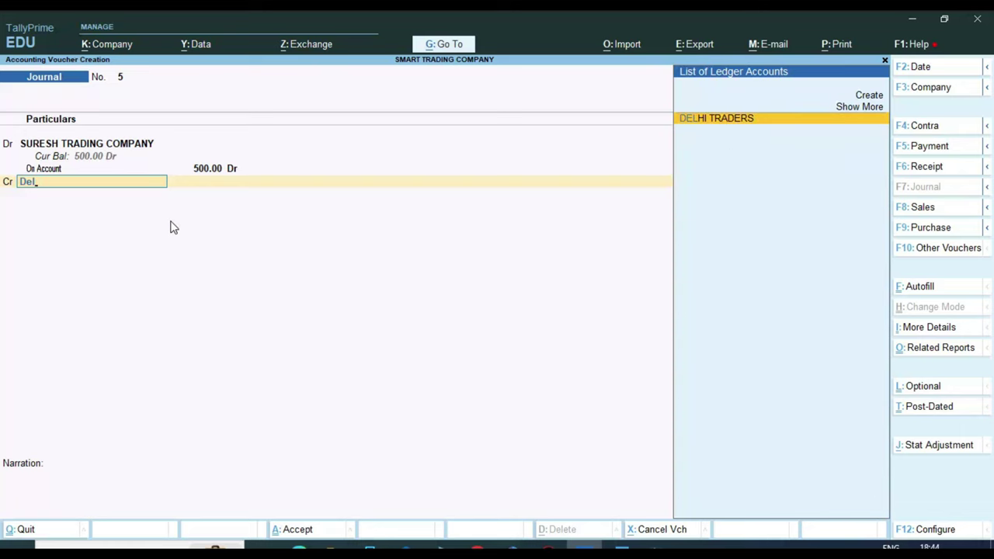
key("Return")
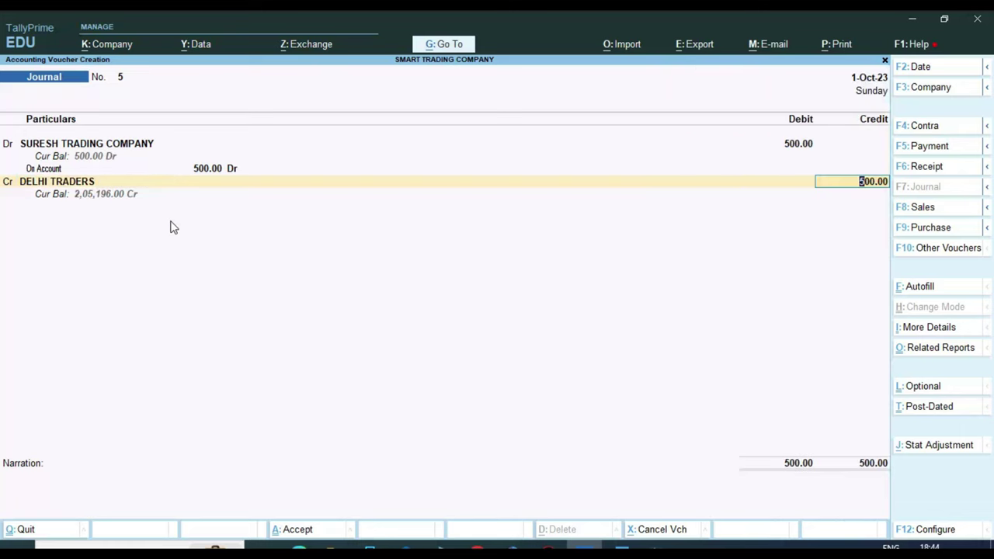
key("Return")
key("Down")
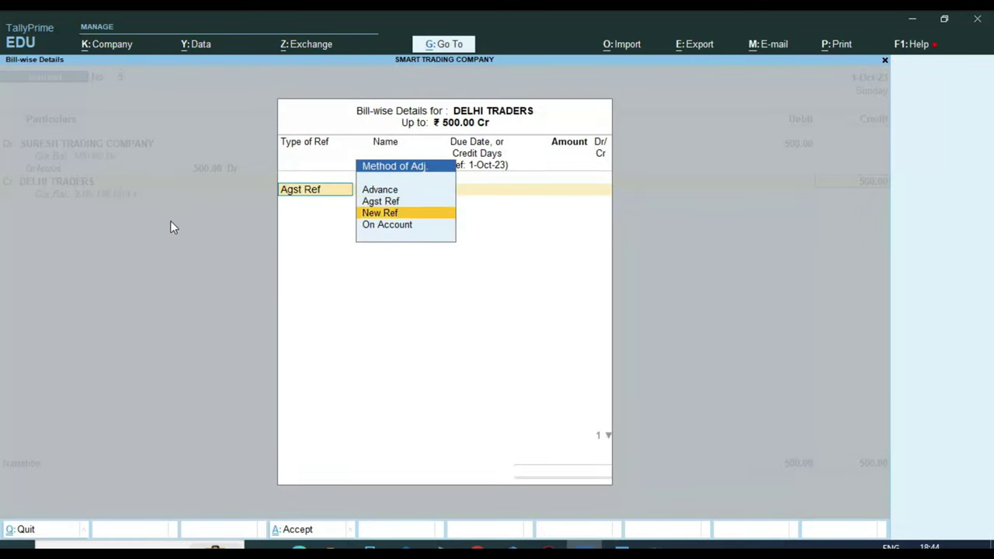
key("Down")
key("Return")
key("Return")
key("Return")
key("Return")
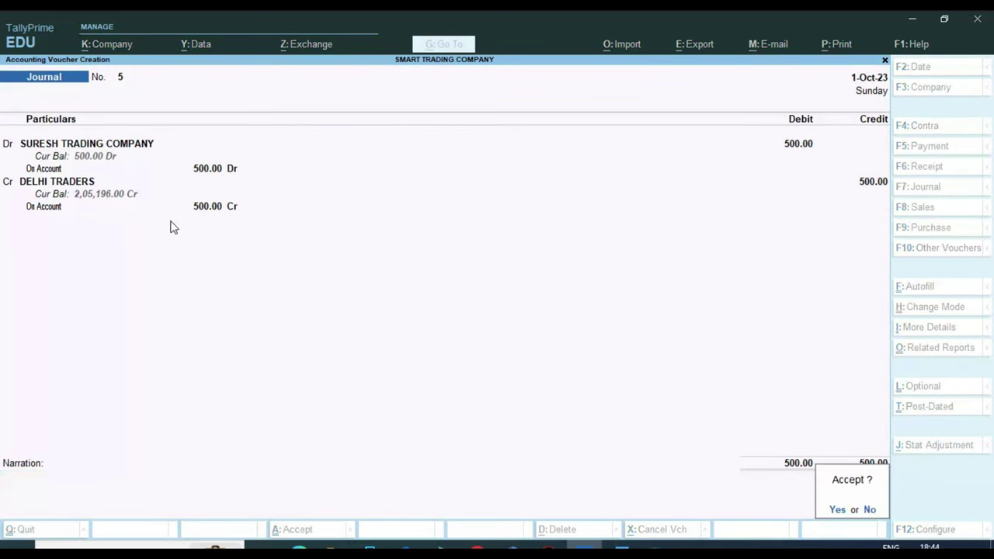
Step: Save the journal voucher and leave voucher creation
key("y")
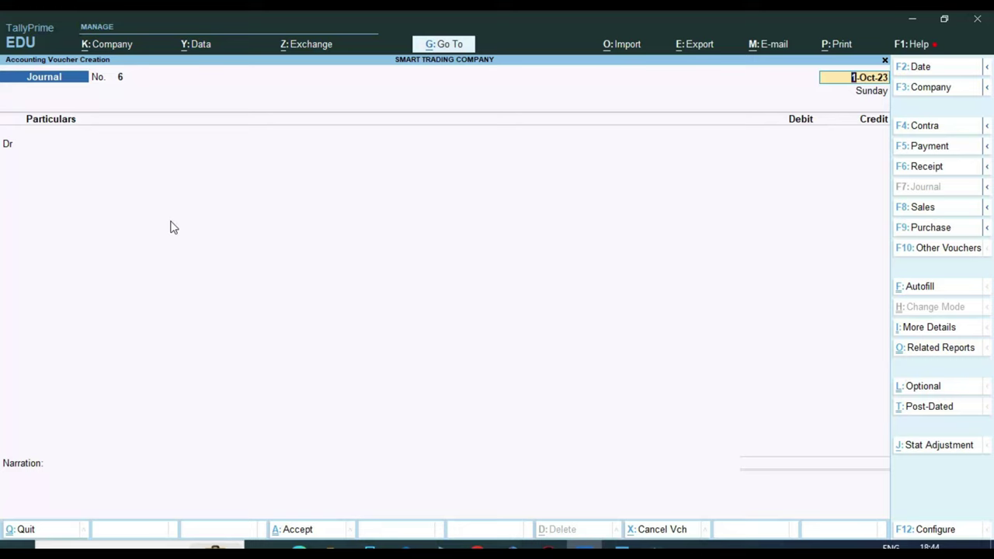
key("Escape")
Step: Display the DELHI TRADERS ledger vouchers from 1-Apr-23 to 1-Nov-23 and compare the sales and journal entries
type("dal")
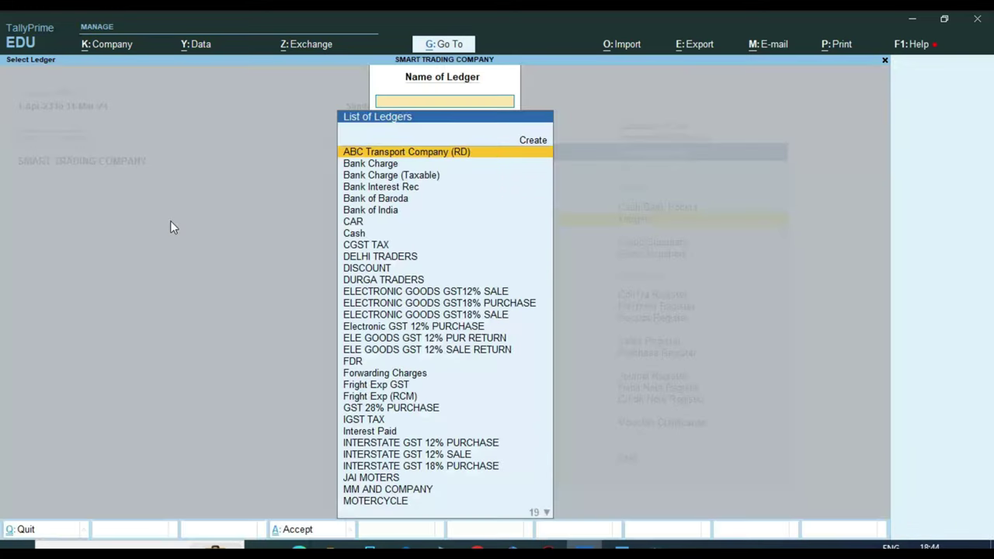
type("Del")
key("Return")
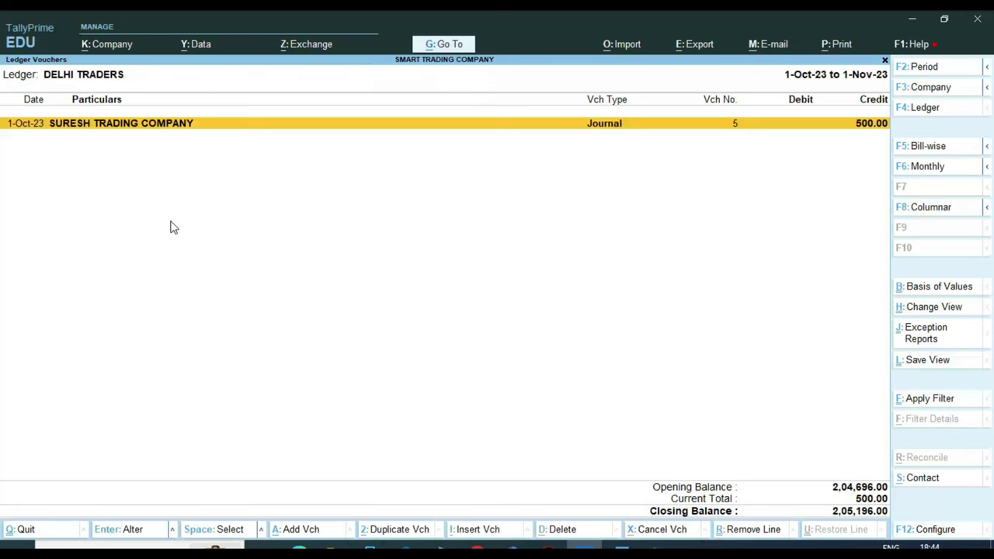
key("F2")
type("1-4-23")
key("Return")
key("Return")
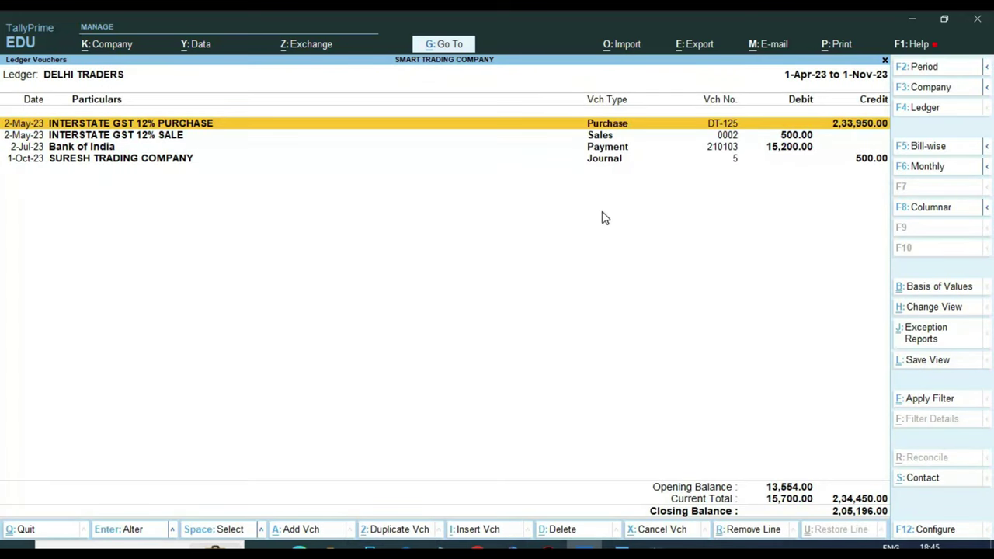
key("ctrl")
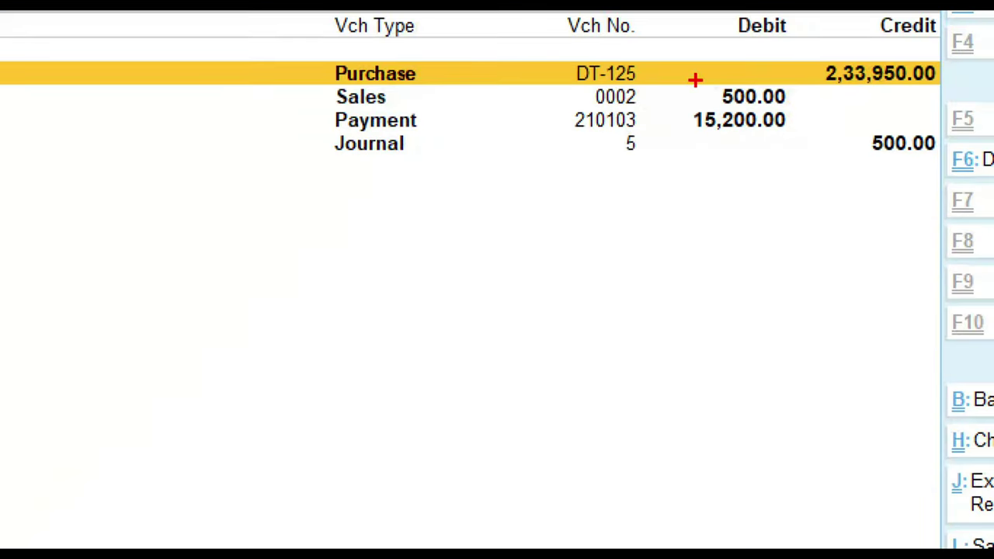
mouse_move(695, 79)
left_mouse_down()
mouse_move(799, 117)
mouse_move(803, 104)
mouse_move(853, 162)
mouse_move(980, 132)
mouse_move(858, 160)
mouse_move(853, 185)
left_mouse_up()
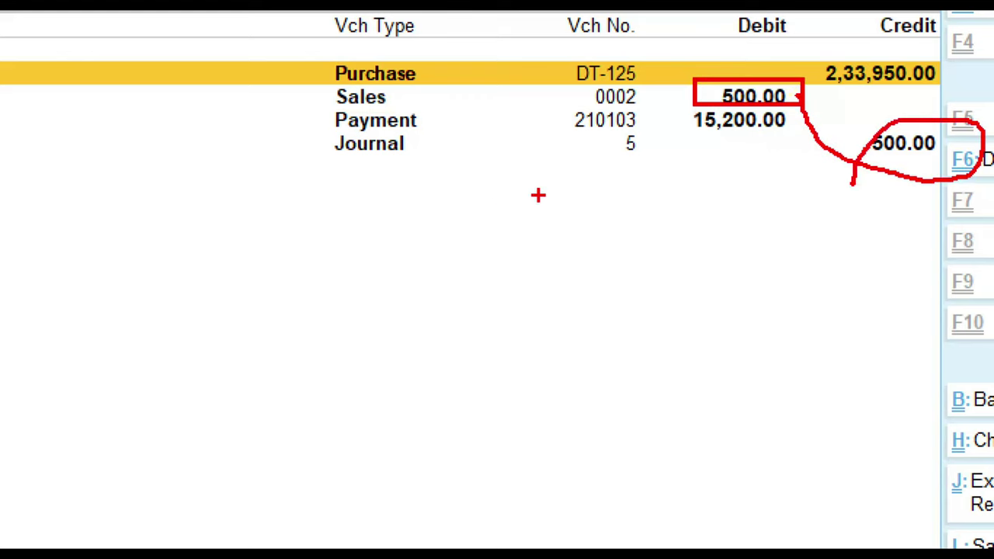
mouse_move(307, 142)
left_mouse_down()
mouse_move(432, 182)
mouse_move(423, 129)
mouse_move(318, 138)
left_mouse_up()
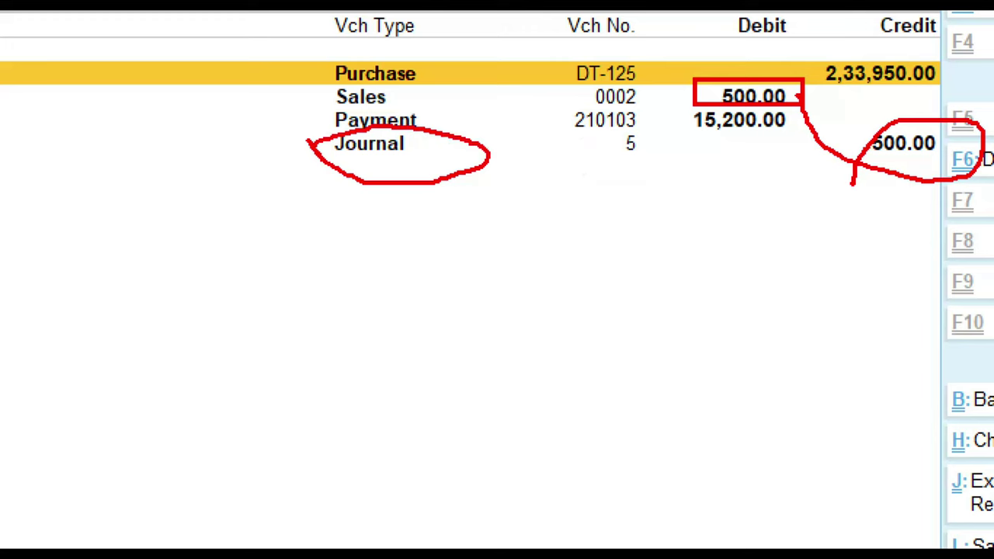
key("Escape")
Step: Switch the ledger report to SURESH TRADING COMPANY and examine its journal entry and closing balance
key("F4")
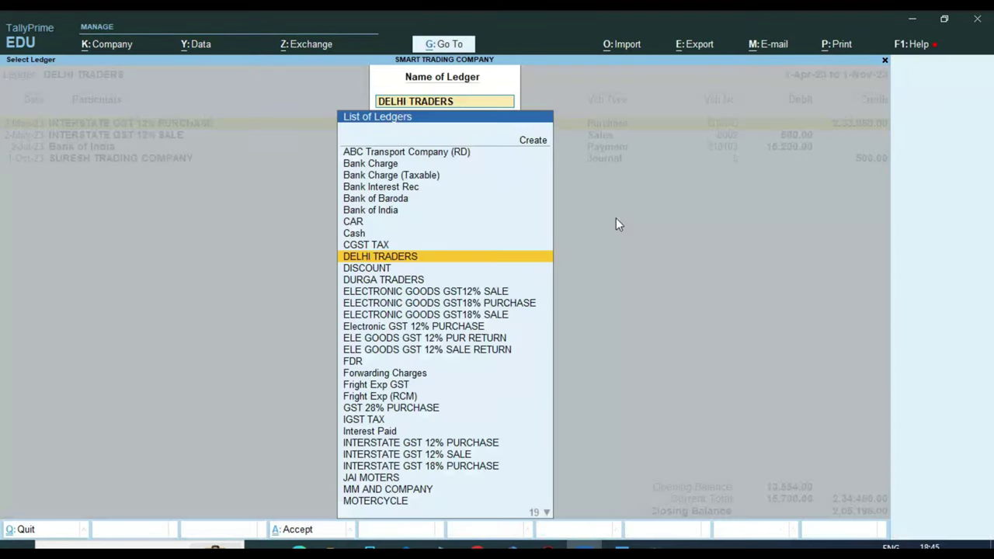
type("sure")
key("Return")
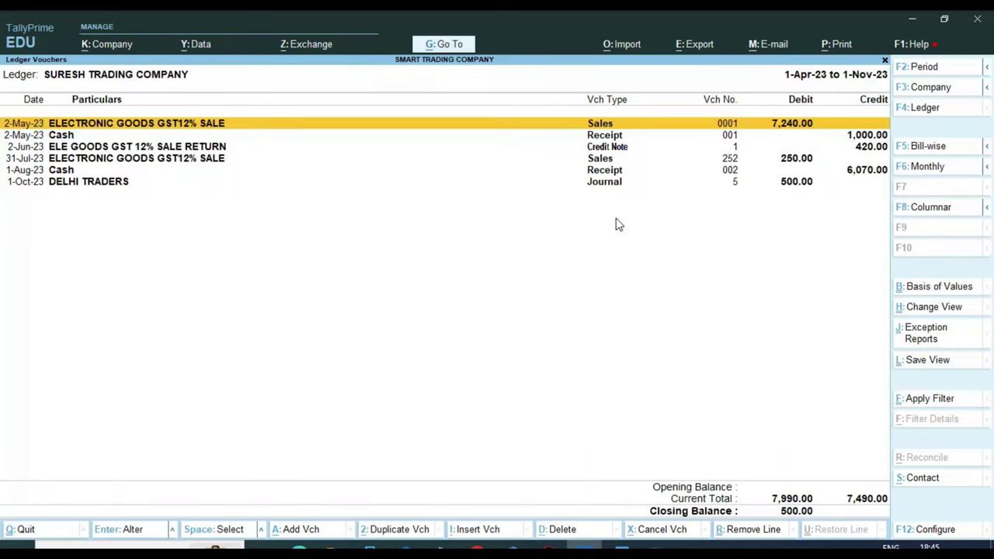
key("ctrl+1")
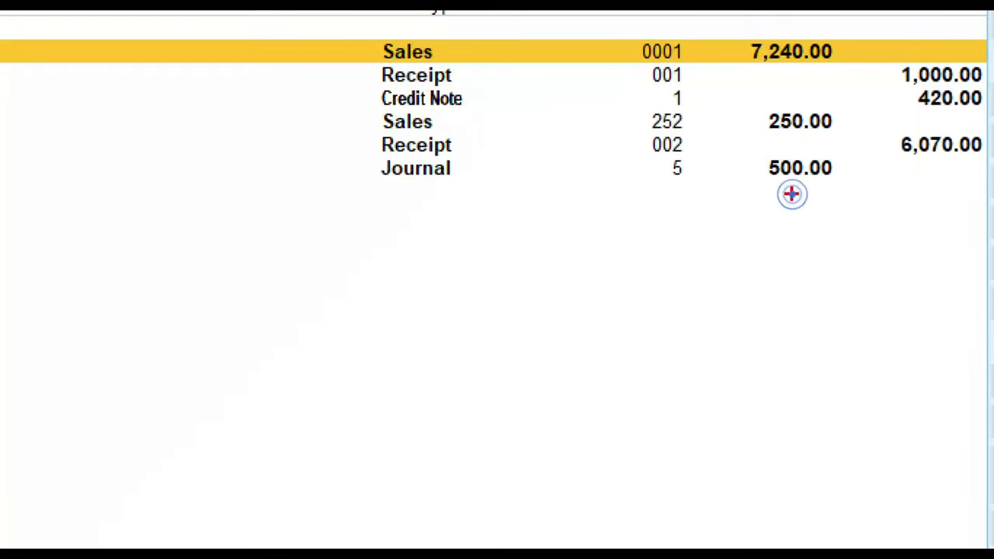
left_click(792, 195)
mouse_move(744, 150)
left_mouse_down()
mouse_move(757, 173)
mouse_move(859, 190)
left_mouse_up()
mouse_move(742, 11)
left_mouse_down()
mouse_move(768, 204)
mouse_move(877, 27)
mouse_move(750, 31)
left_mouse_up()
key("Escape")
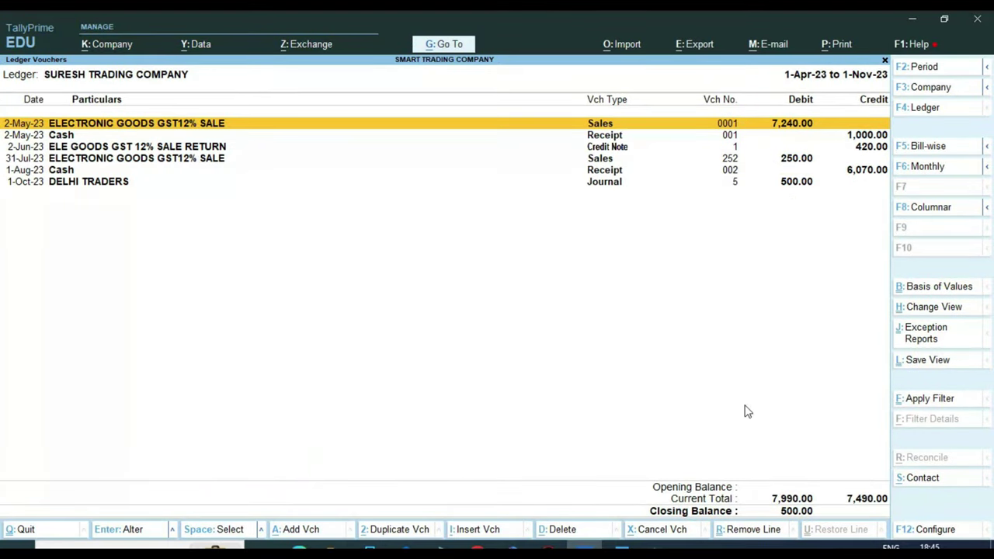
key("ctrl+1")
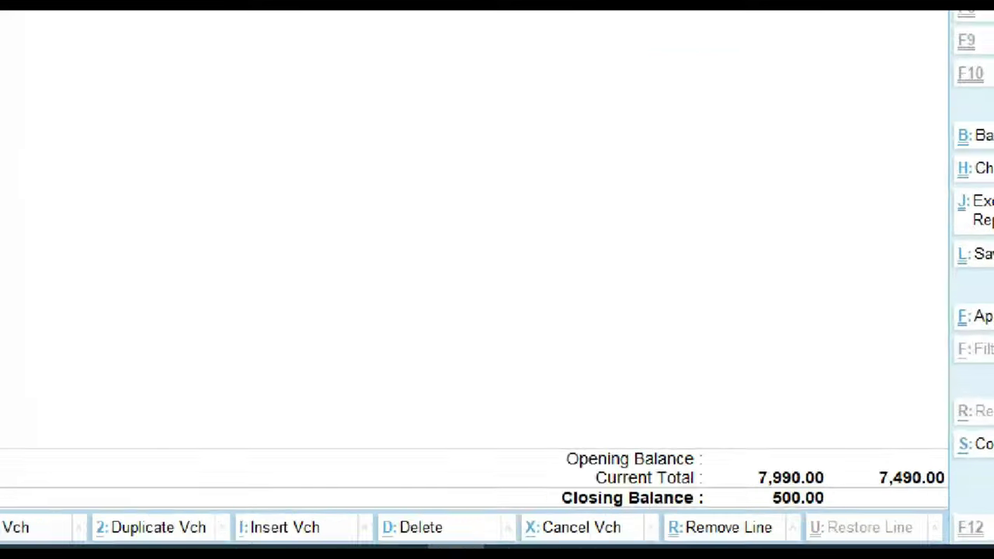
left_click(781, 506)
left_click_drag(742, 489, 841, 528)
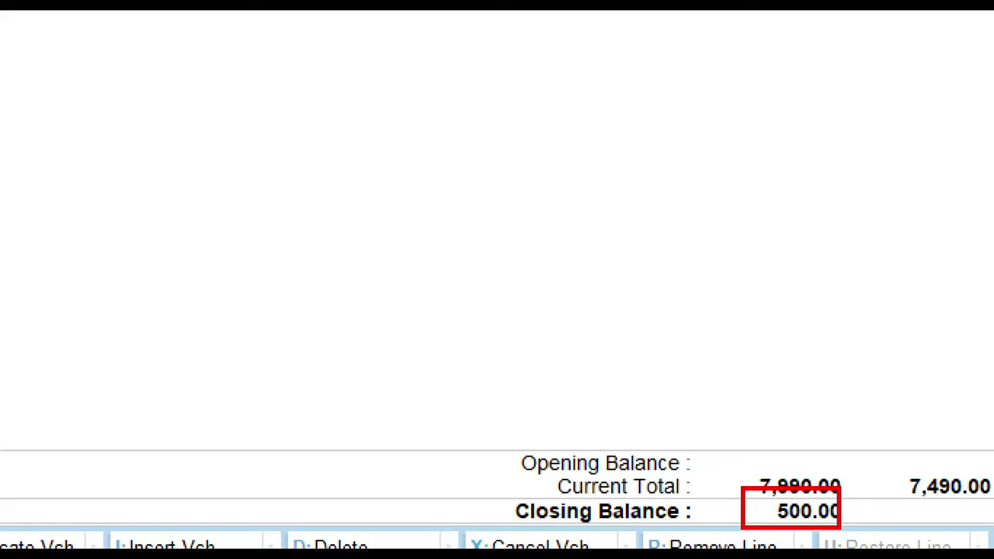
key("Escape")
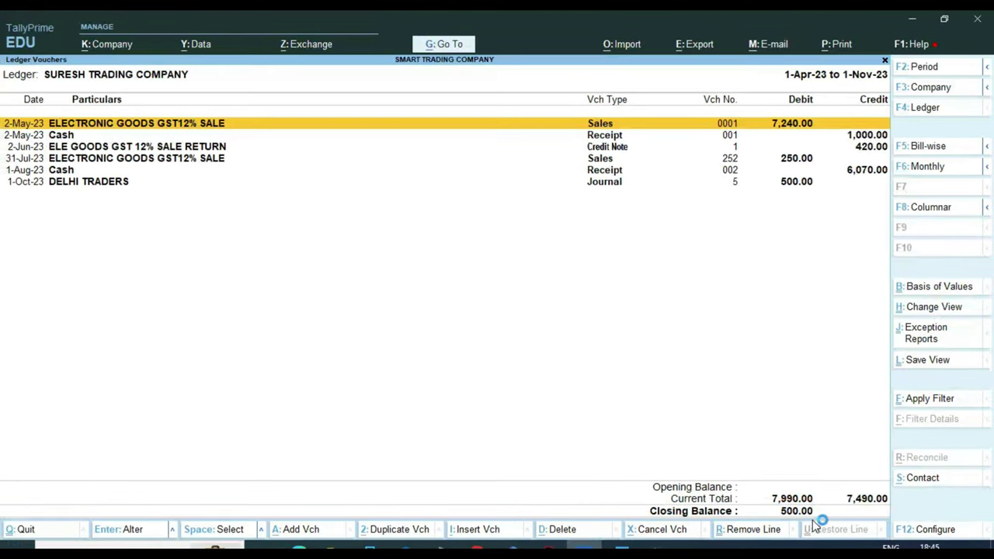
Step: View the 31-Jul-23 sales voucher in the SURESH TRADING COMPANY ledger, leave it unaltered and return to the Gateway of Tally
key("Down")
key("Down")
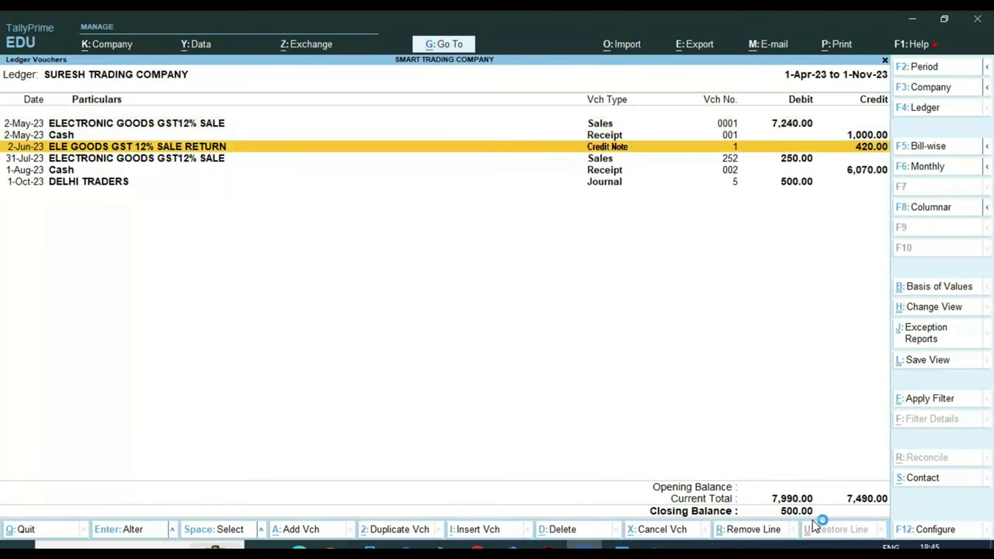
key("Down")
key("Return")
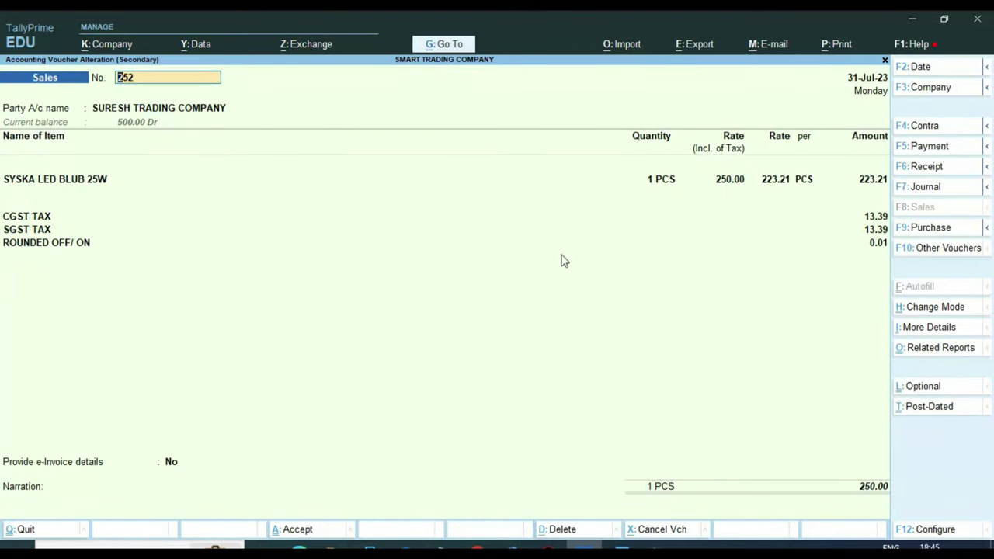
key("BackSpace")
key("Escape")
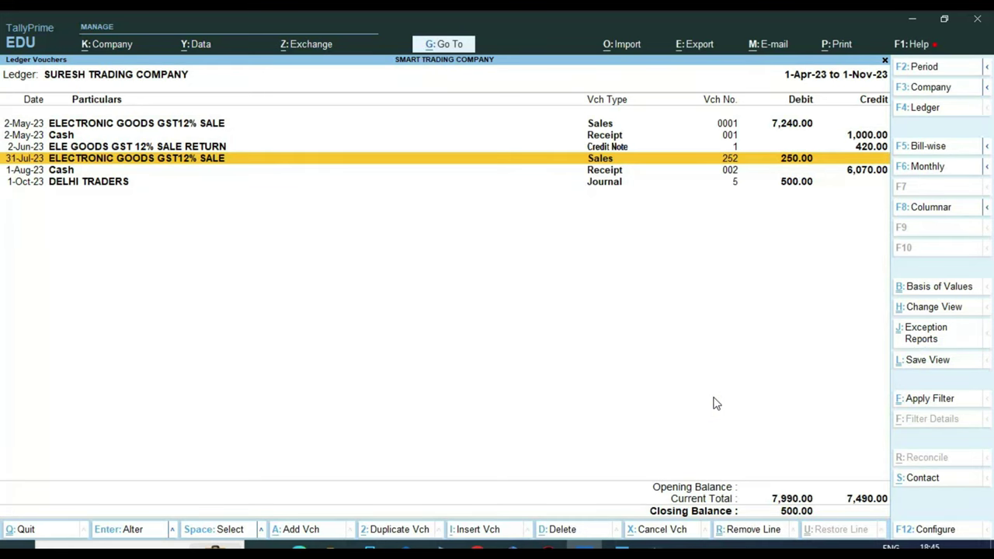
key("Escape")
key("Escape")
key("Escape")
key("Escape")
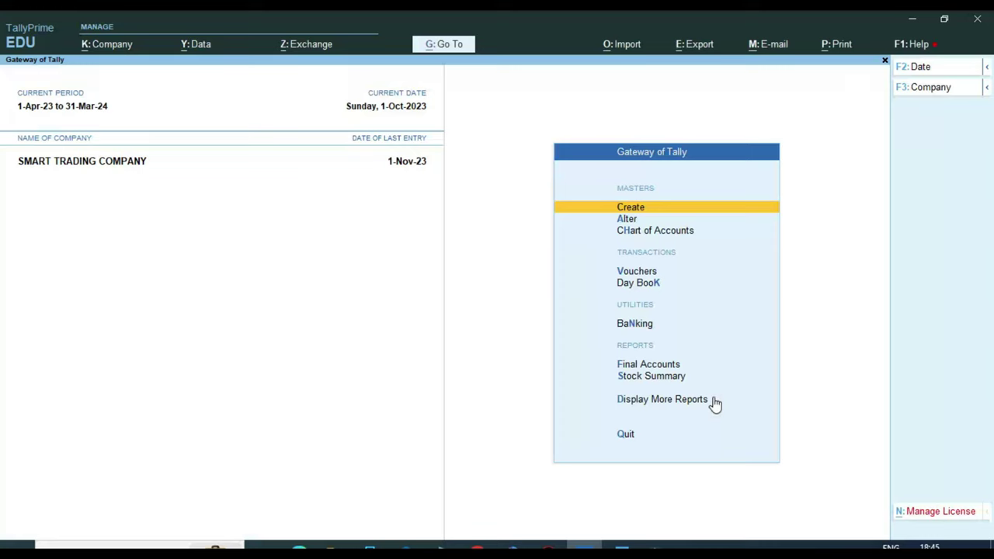
Step: Display the company's Balance Sheet in detailed form
key("Down")
key("Down")
key("Down")
key("Down")
key("Down")
key("Down")
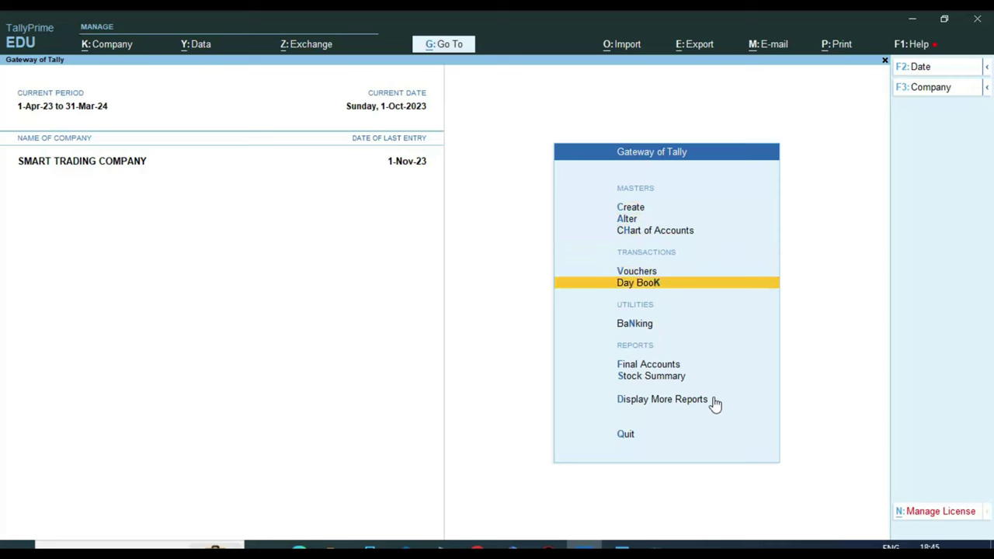
key("Return")
key("Return")
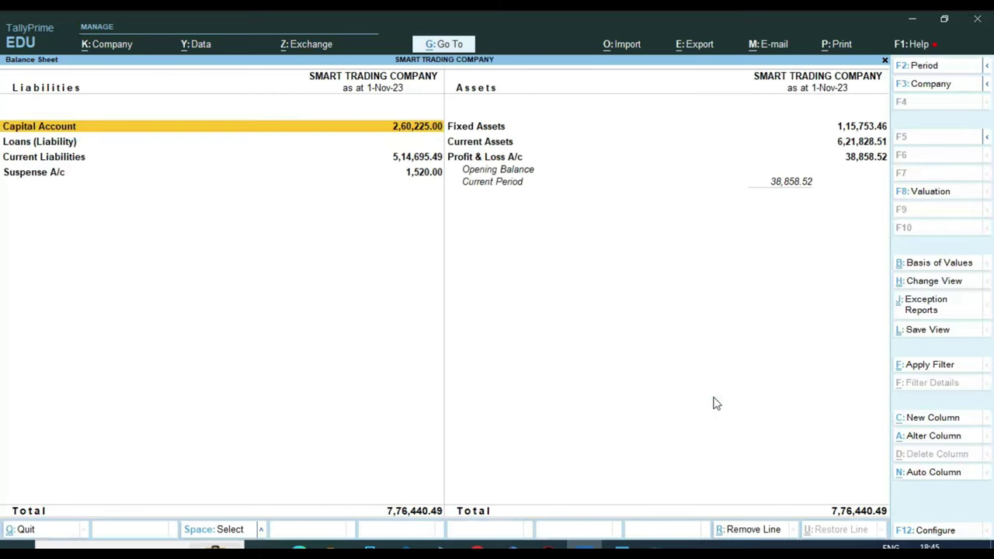
key("alt+F5")
Step: Examine the tax ledgers in the Duties & Taxes group under Current Liabilities and return to the Gateway of Tally
key("Down")
key("Down")
key("Down")
key("Down")
key("Return")
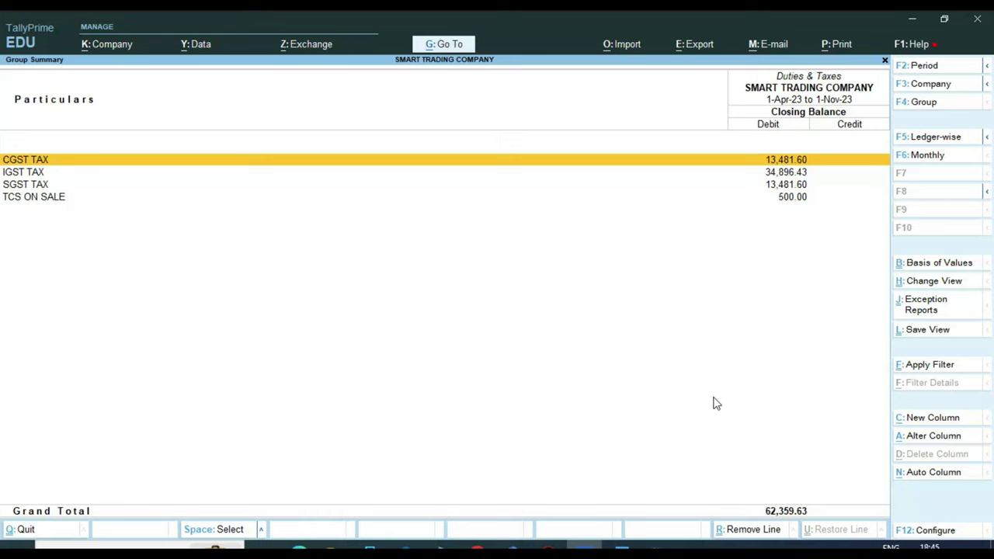
key("ctrl")
key("Escape")
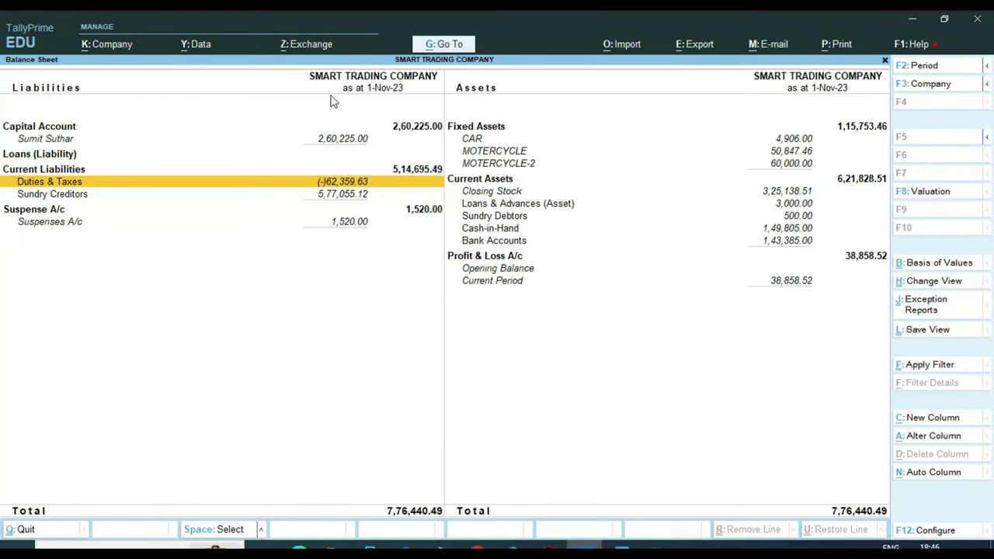
key("ctrl")
key("Return")
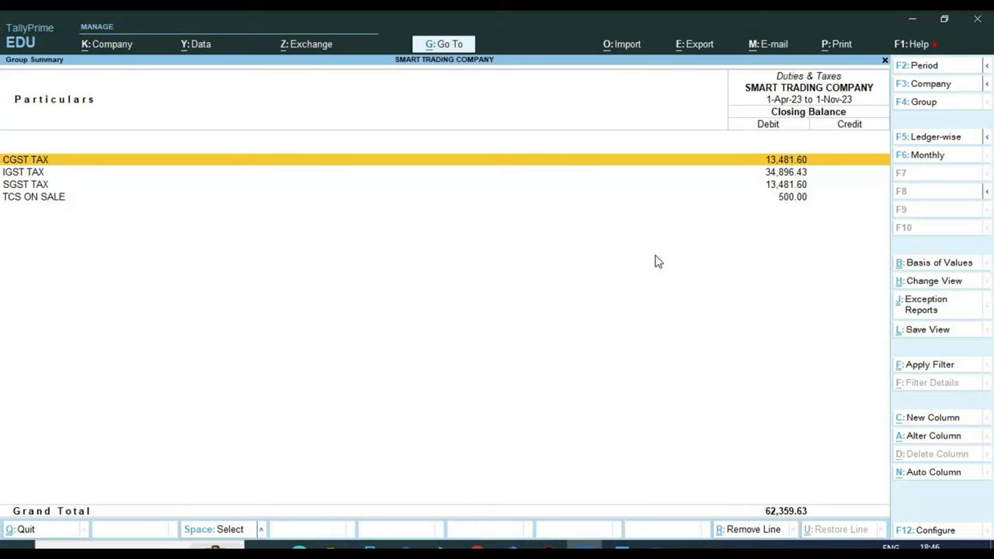
key("Down")
key("Down")
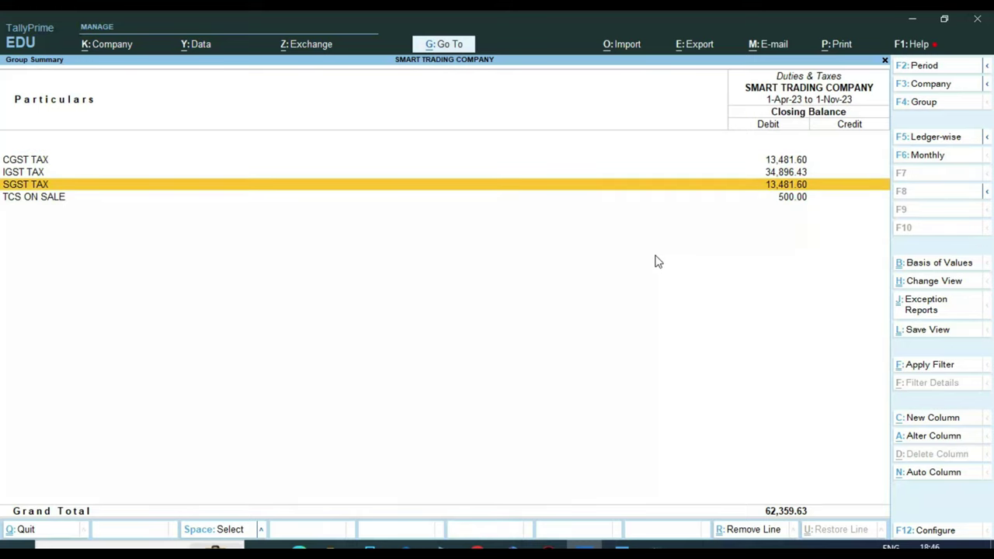
key("Escape")
key("Escape")
key("Escape")
key("Escape")
key("Escape")
key("Down")
key("Down")
key("Down")
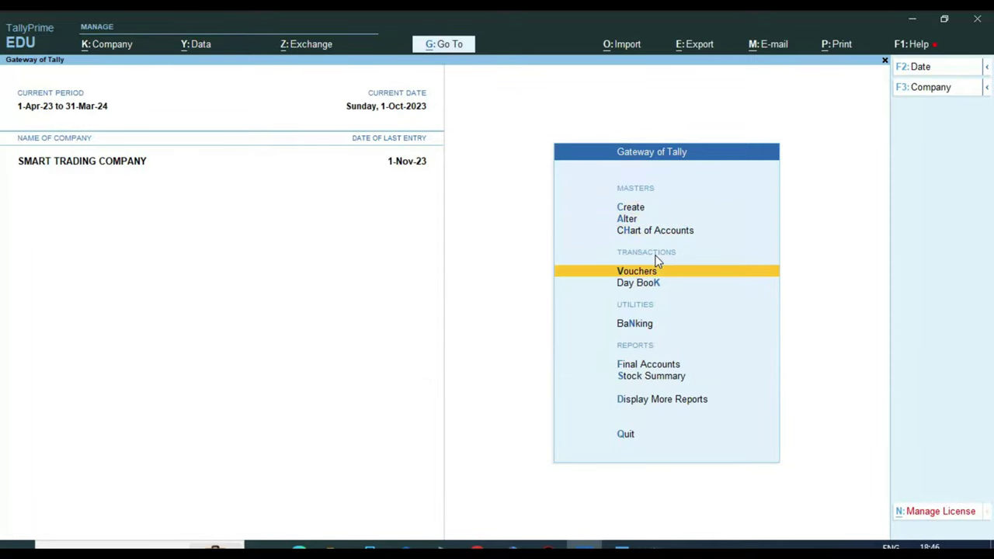
key("Return")
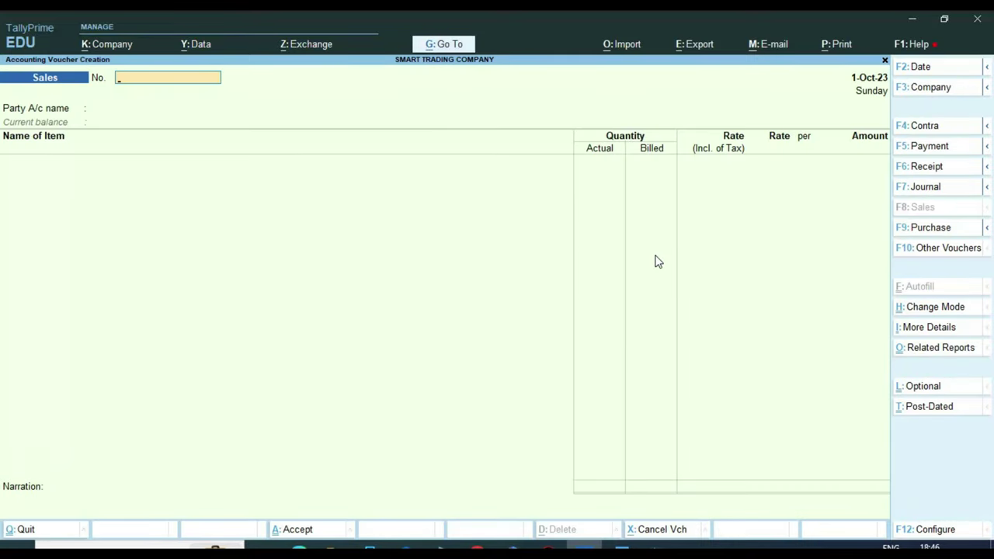
key("Escape")
key("Escape")
key("Escape")
key("Down")
key("Up")
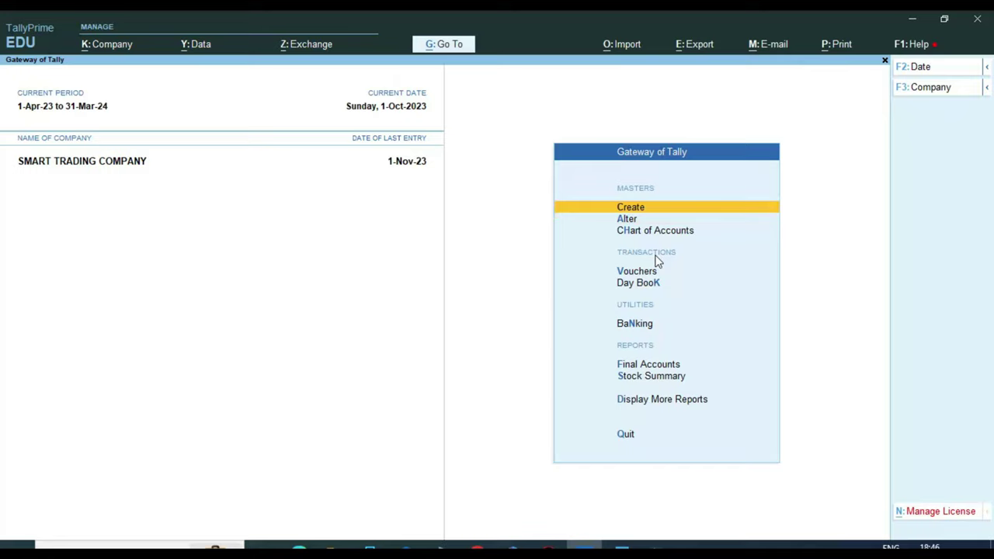
Step: Start creating a new ledger and name it CGST TAX INPUT
key("Return")
key("Down")
key("Return")
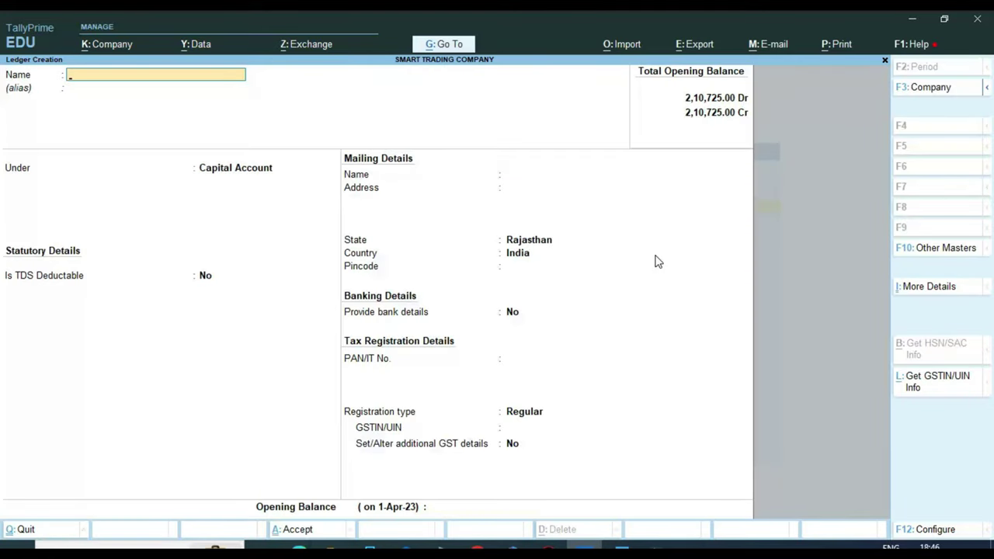
type("Cap")
key("BackSpace")
key("BackSpace")
type("GST TAX INPUT")
key("Return")
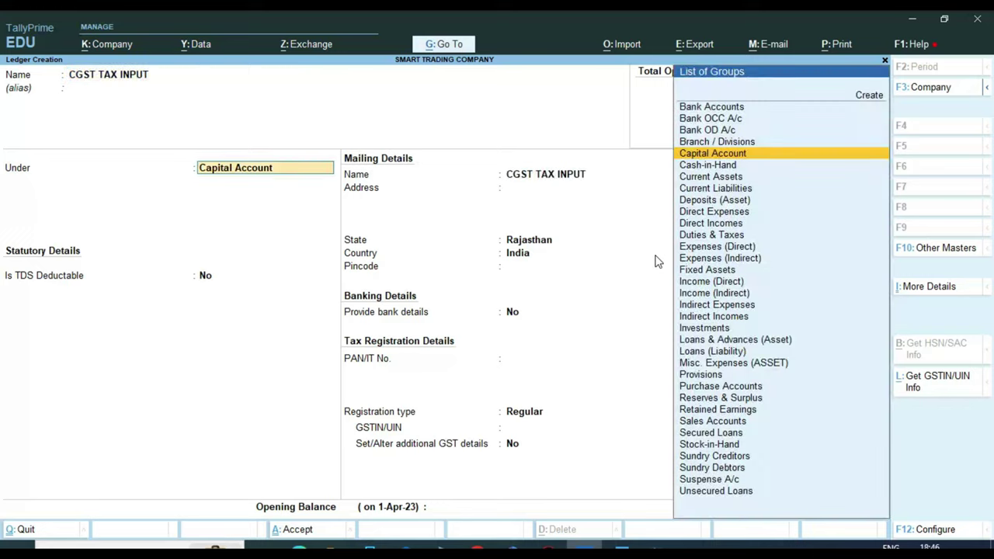
Step: Place the ledger under Current Assets, keep the assessable value calculation Not Applicable, and save it
type("DU")
key("BackSpace")
key("BackSpace")
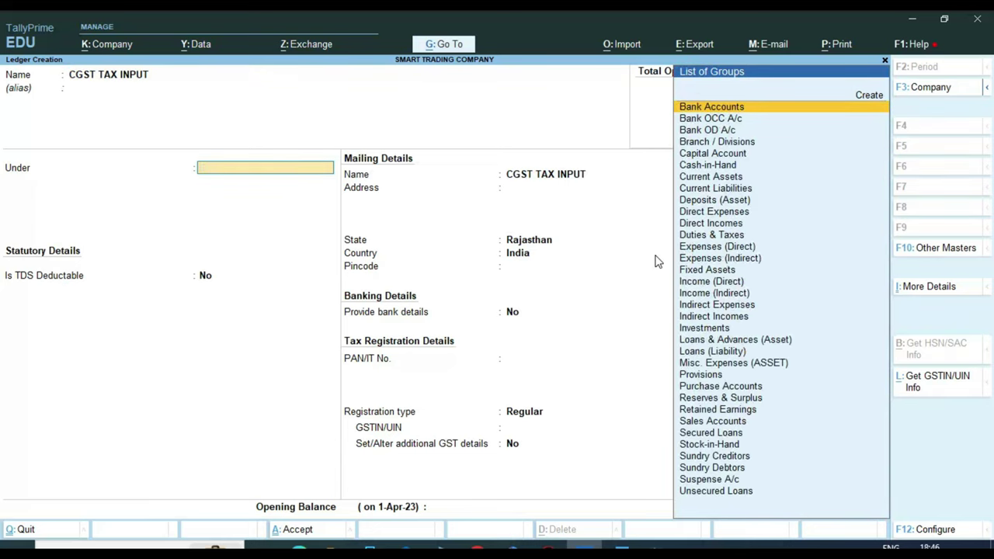
type("CU")
key("Return")
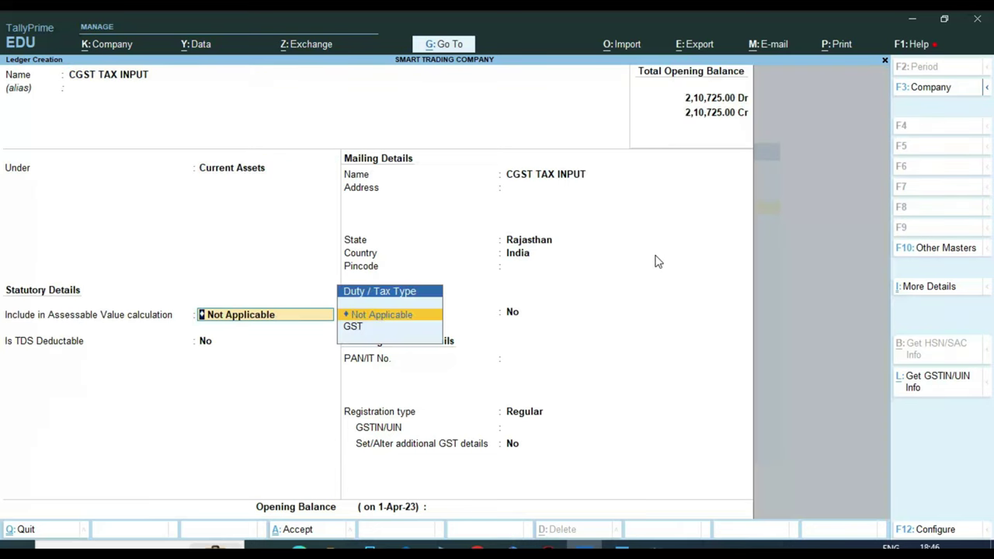
key("Return")
key("ctrl")
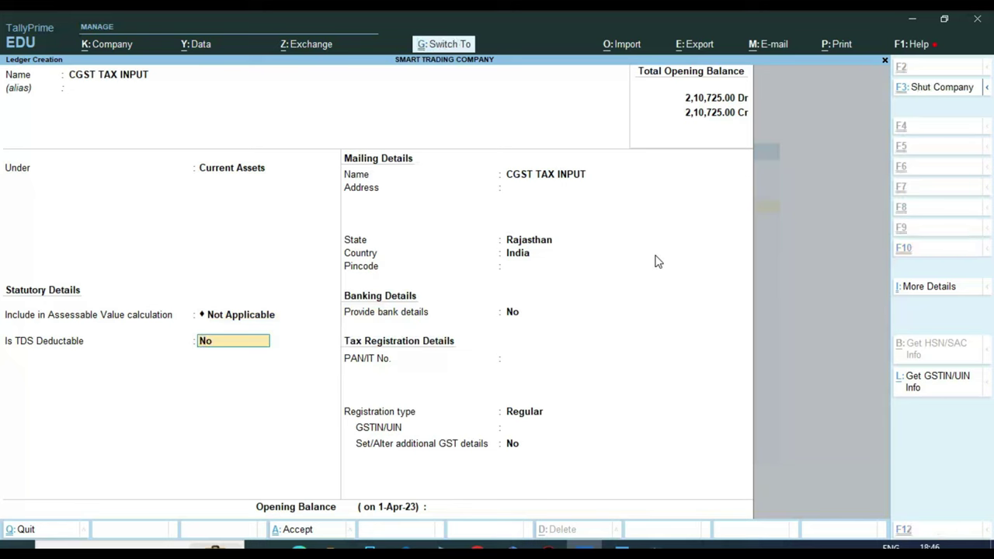
key("ctrl+a")
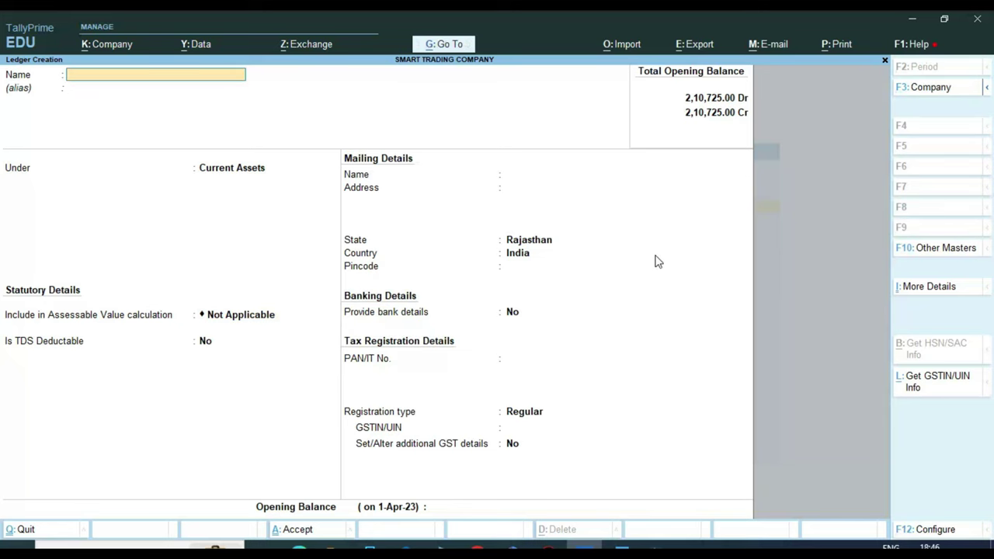
Step: Name the new ledger SGST TAX INPUT and leave its alias blank
key("ctrl+alt+v")
key("Home")
key("Delete")
type("S")
key("Return")
key("Return")
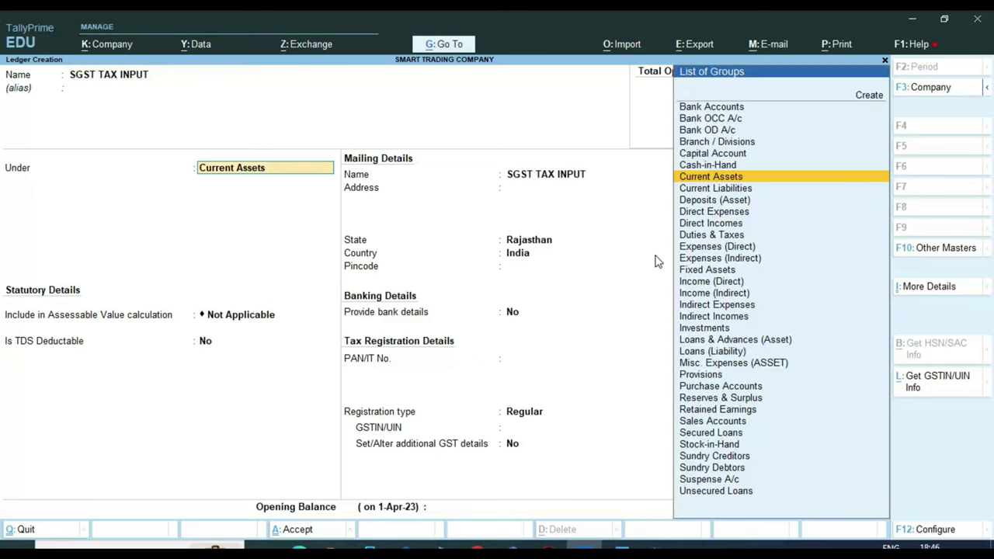
Step: Place the ledger under Current Assets with assessable value calculation Not Applicable, save it, and return to the Gateway of Tally
key("Return")
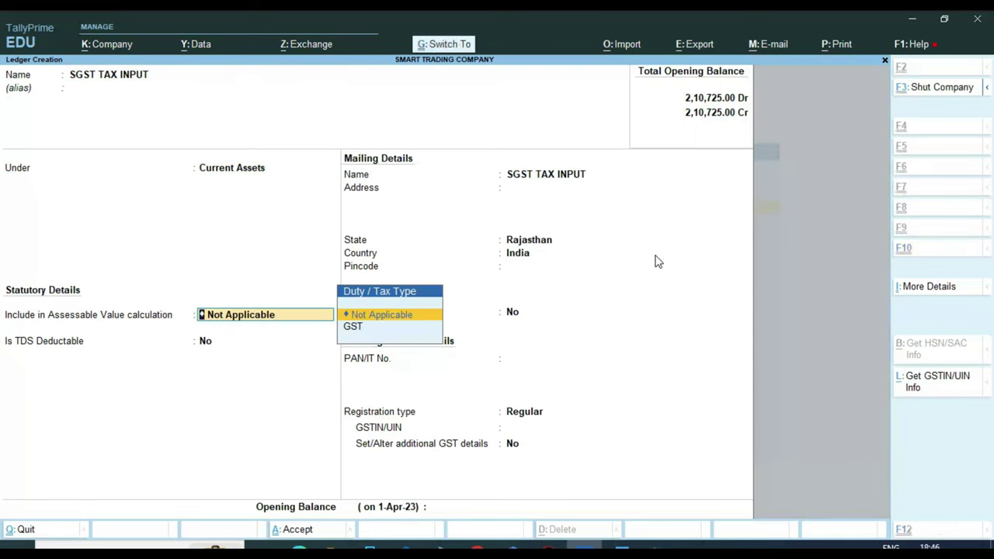
key("ctrl+a")
key("Escape")
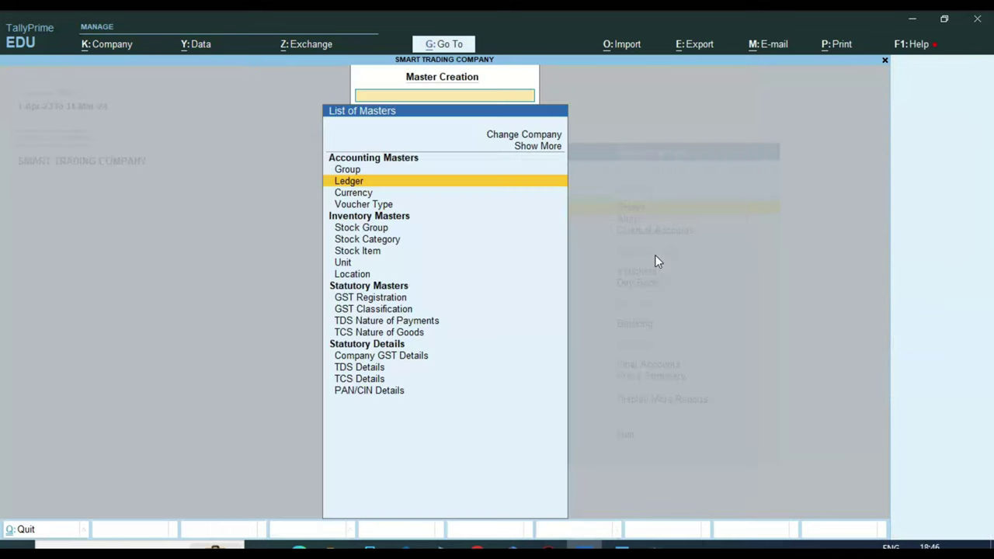
key("Escape")
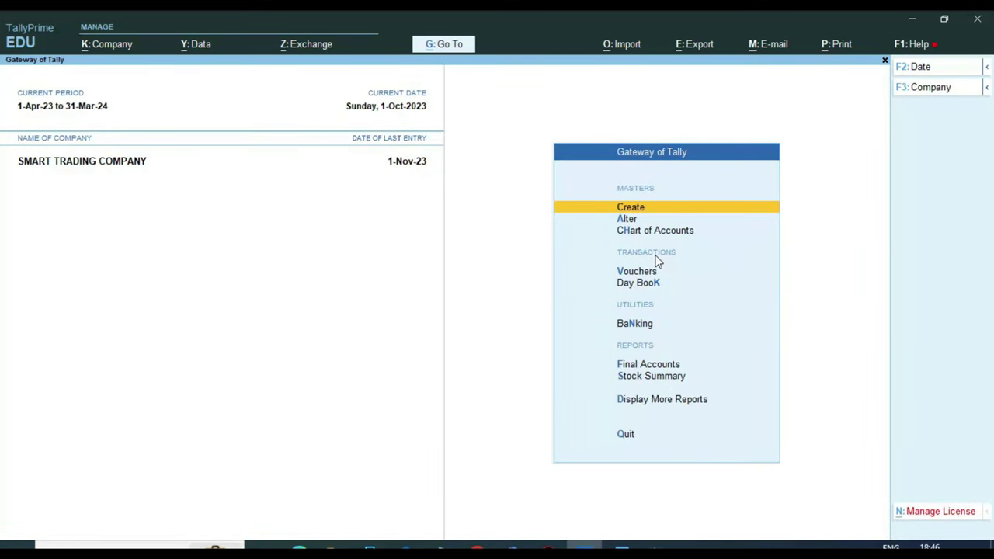
Step: Open the company's Balance Sheet from the Final Accounts reports
key("alt+Tab")
key("alt+Tab")
key("Up")
key("Down")
key("Up")
key("Up")
key("Up")
key("Up")
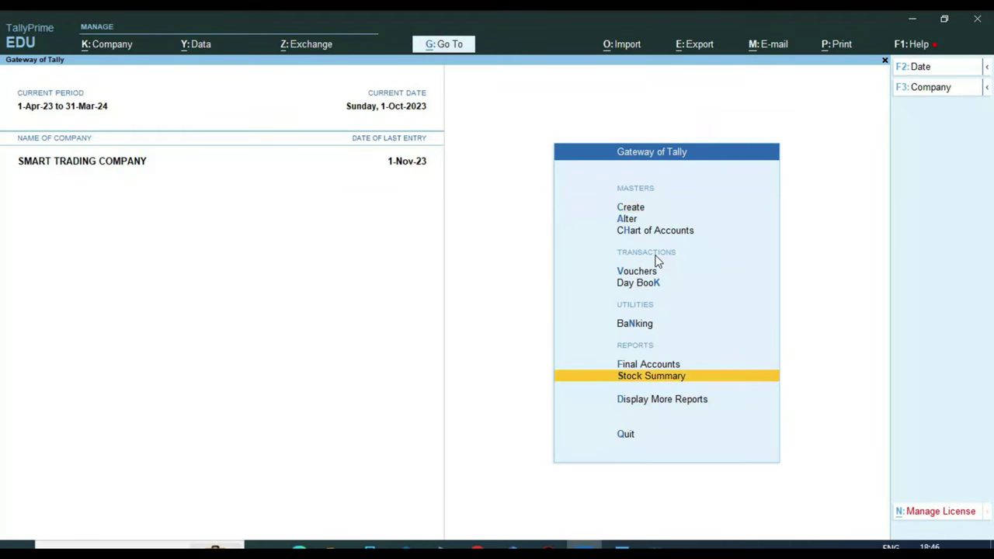
key("Return")
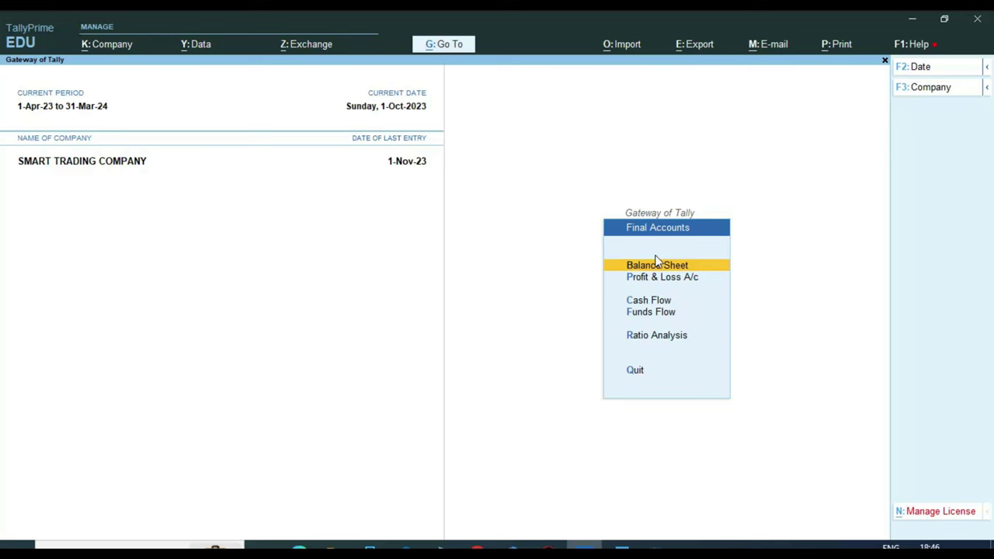
left_click(656, 264)
Step: Drill down through Current Liabilities into the Duties & Taxes group and examine its tax ledgers
key("Down")
key("Down")
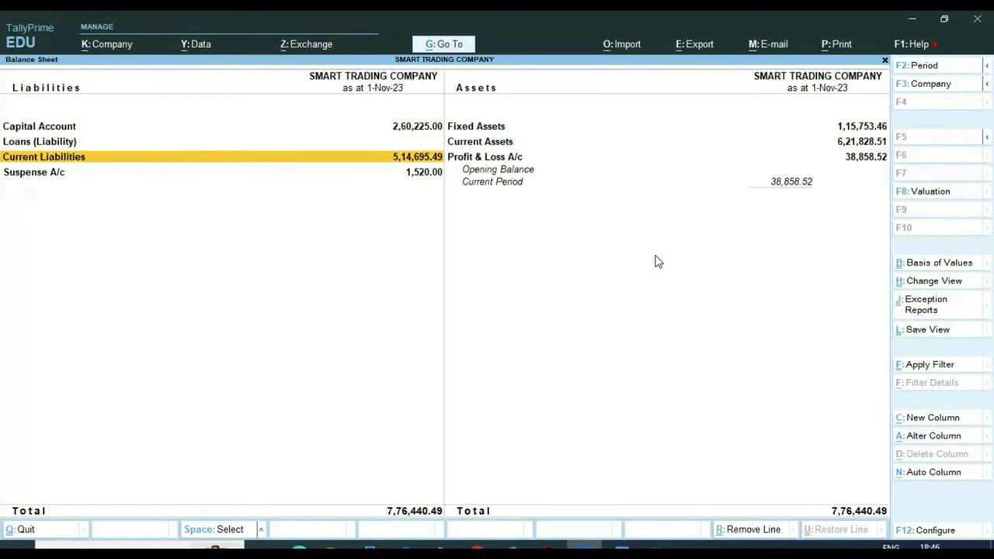
key("Return")
key("Return")
key("Down")
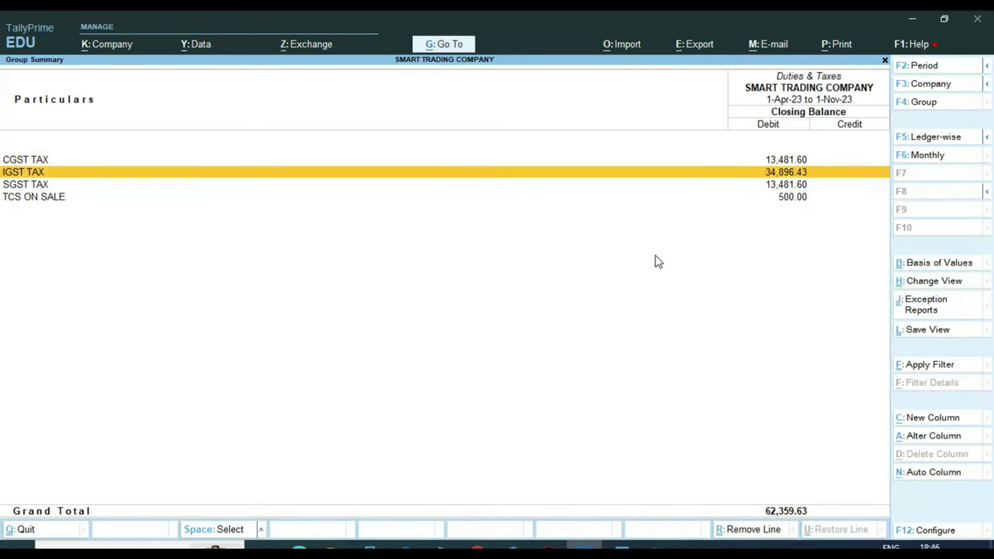
key("Up")
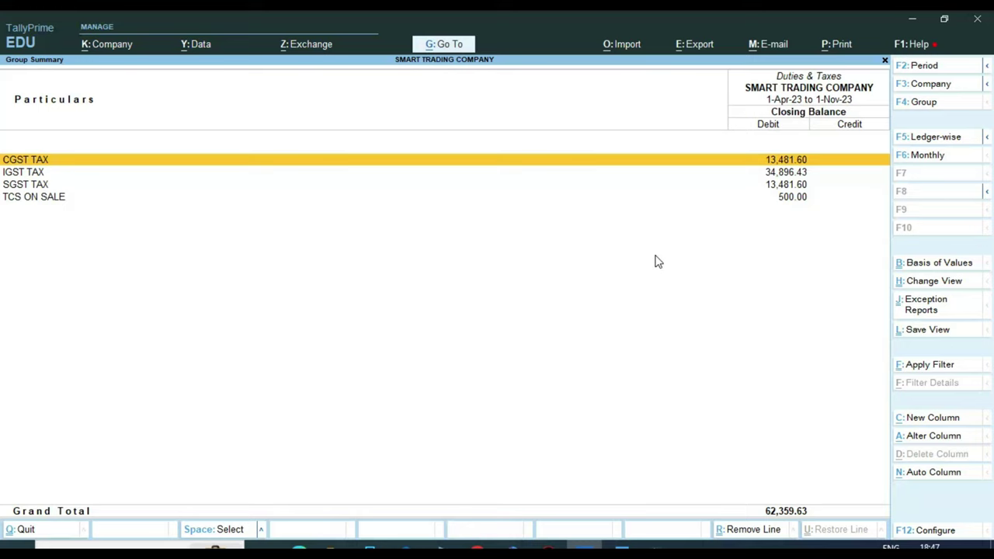
Step: Return to the Balance Sheet, show it in detailed form, and examine the groups under Current Assets
key("Escape")
key("Escape")
key("Right")
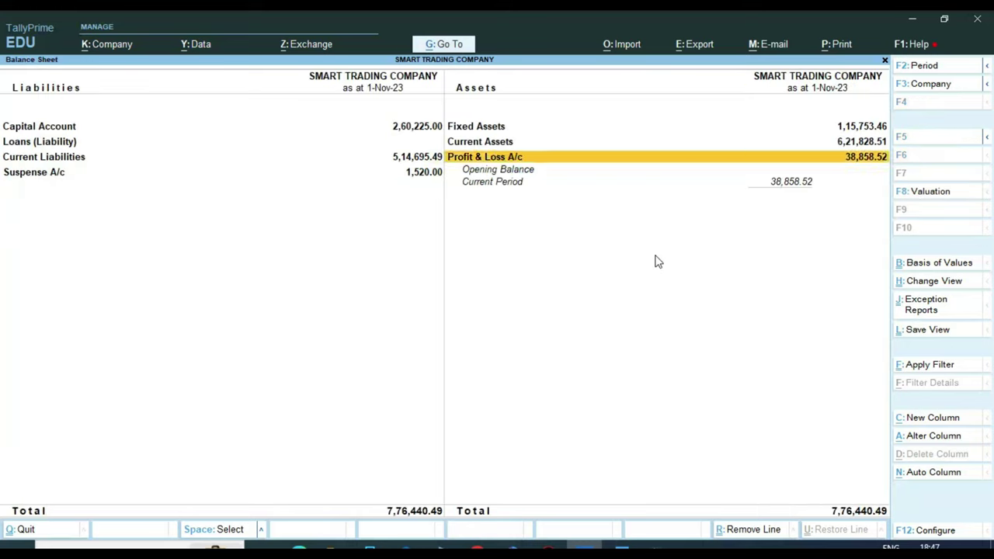
key("Up")
key("Up")
key("Down")
key("alt+F5")
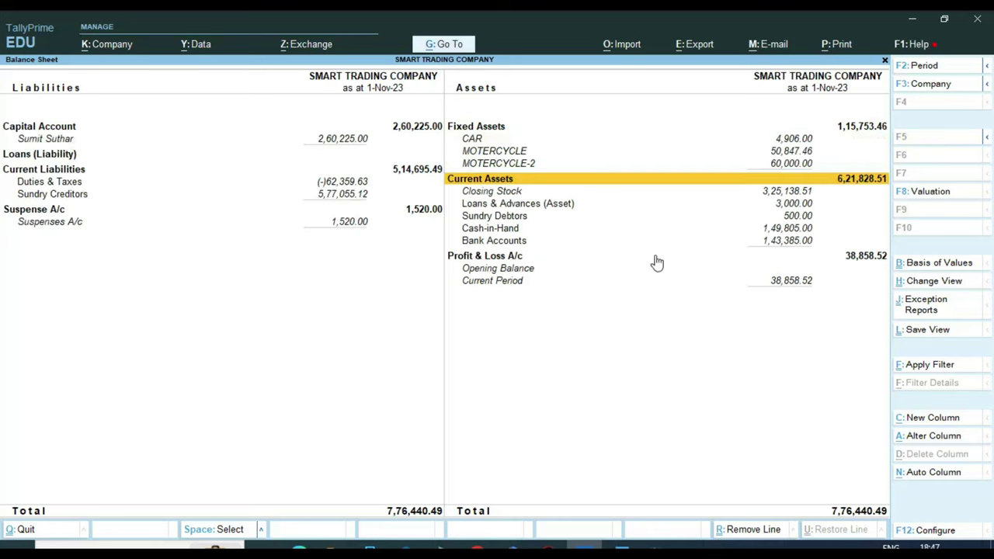
key("Down")
key("Down")
key("Down")
key("Down")
key("Down")
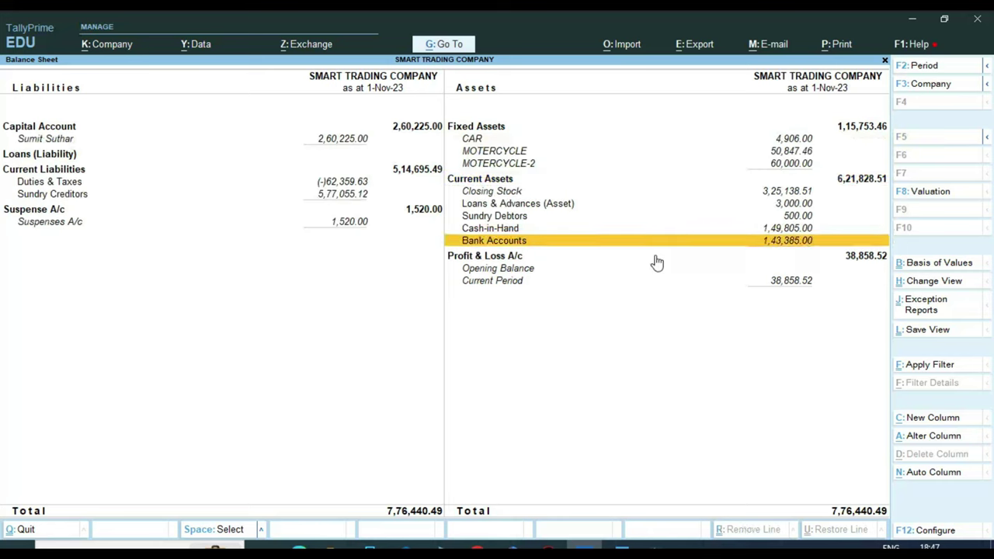
Step: Drill down from Duties & Taxes through the CGST TAX ledger to its October vouchers
key("Left")
key("Up")
key("Up")
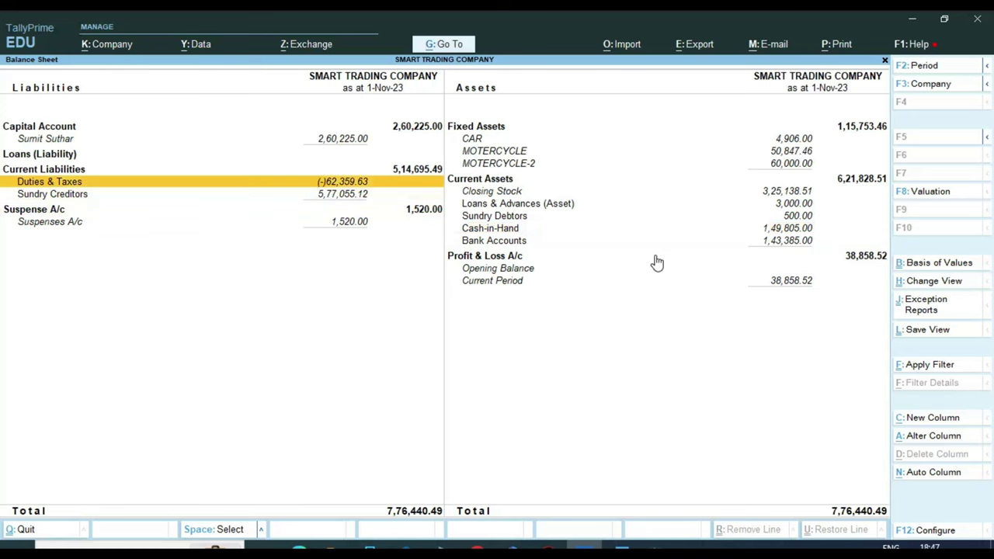
key("Return")
key("Down")
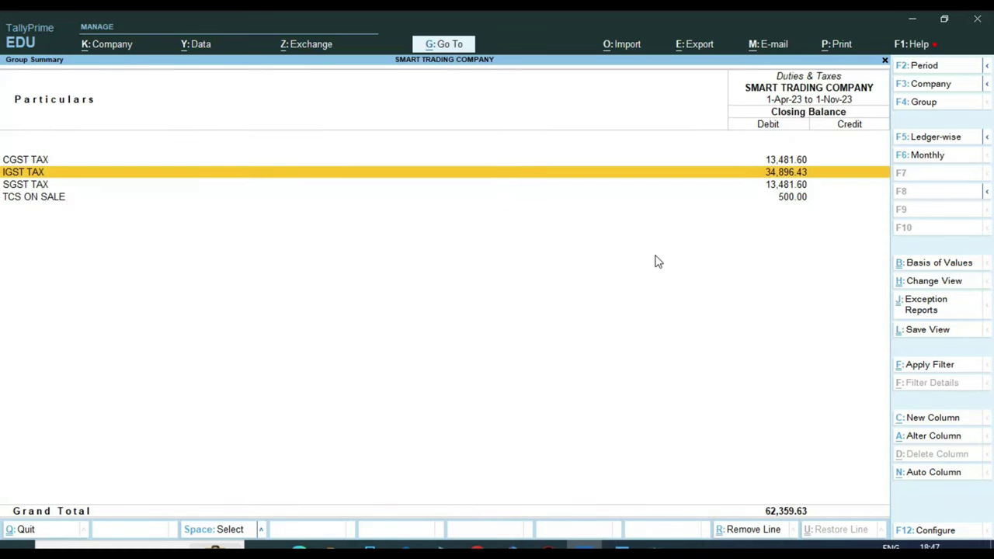
key("Up")
key("Return")
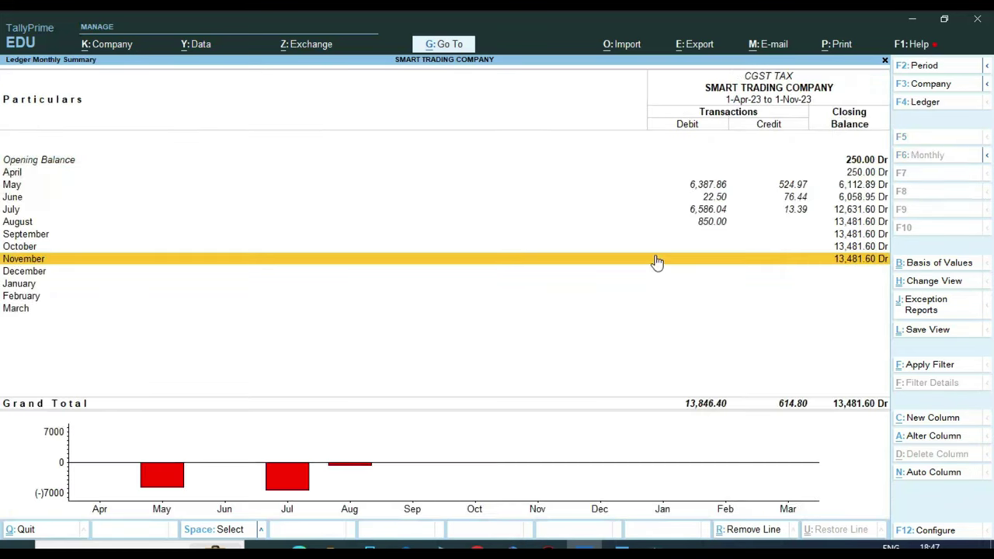
key("Up")
key("Return")
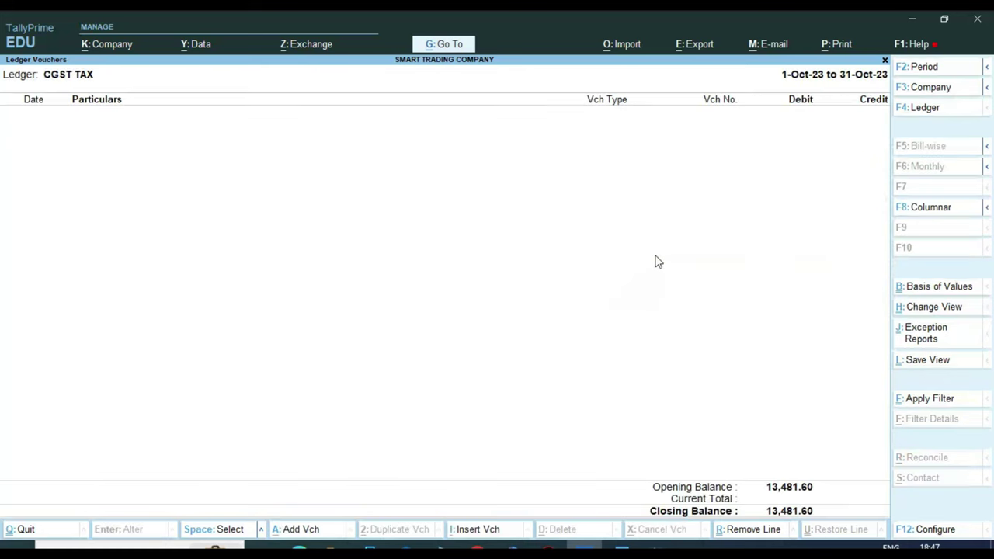
Step: Add a journal voucher dated 1-Oct-23 from the ledger view and choose CGST TAX INPUT as the debit ledger
key("alt+a")
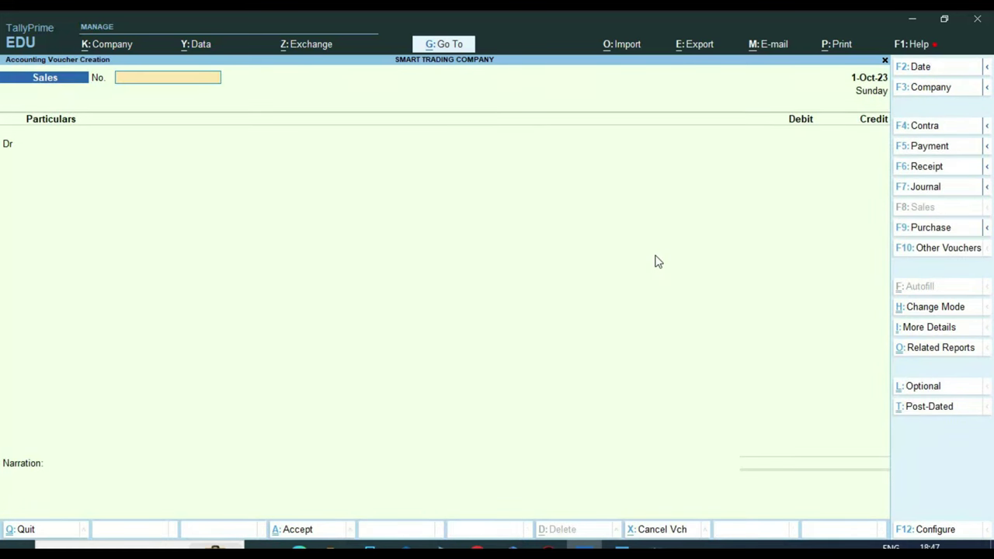
key("F7")
key("Return")
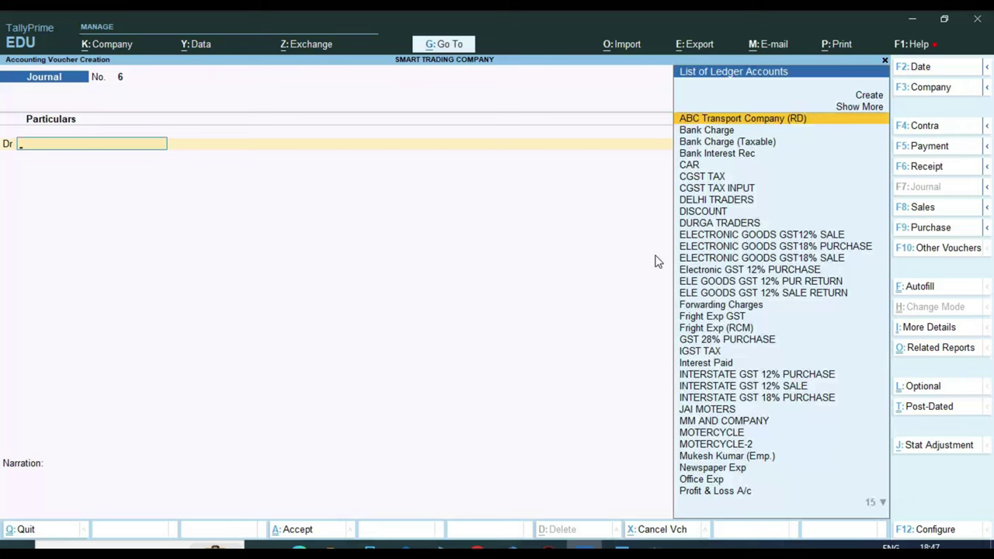
type("cgst")
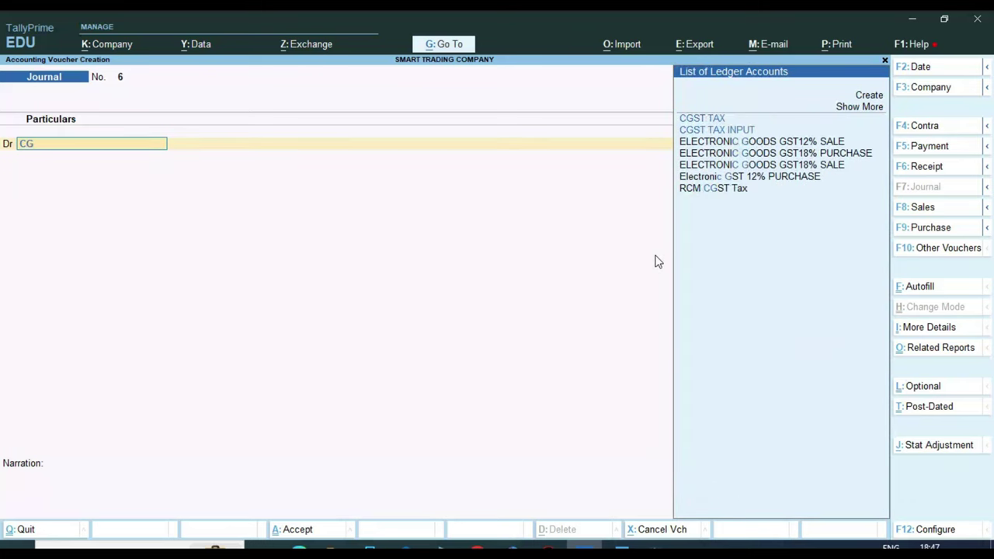
key("Down")
key("Return")
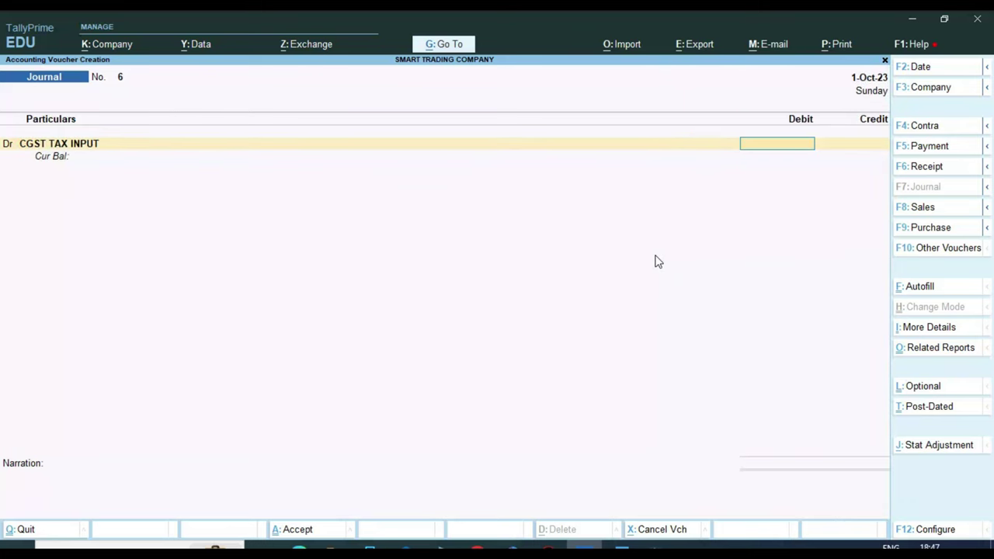
Step: Change the debit ledger to CGST TAX and debit 13,481.60, balanced by a credit to RCM SGST Tax
key("BackSpace")
type("cg")
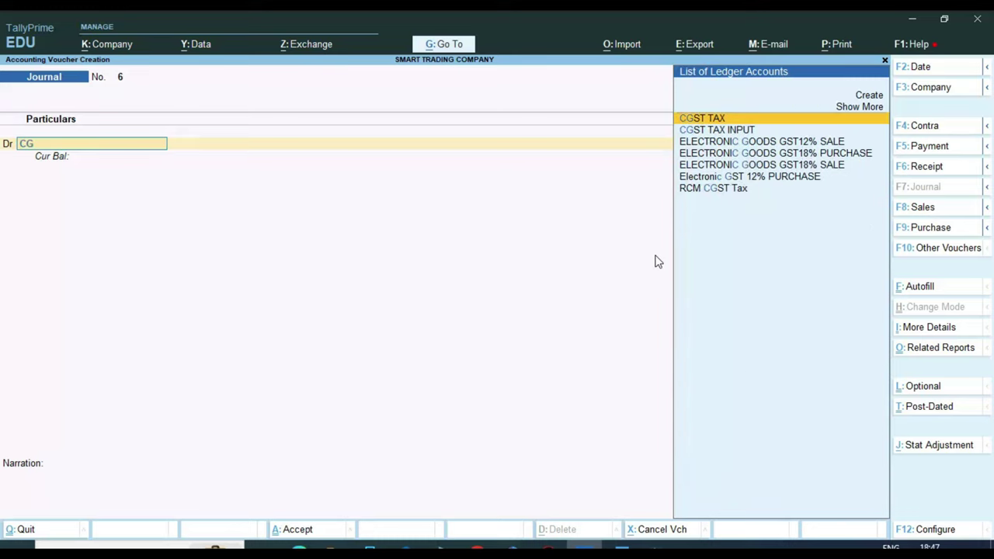
key("Return")
type("13,481.60")
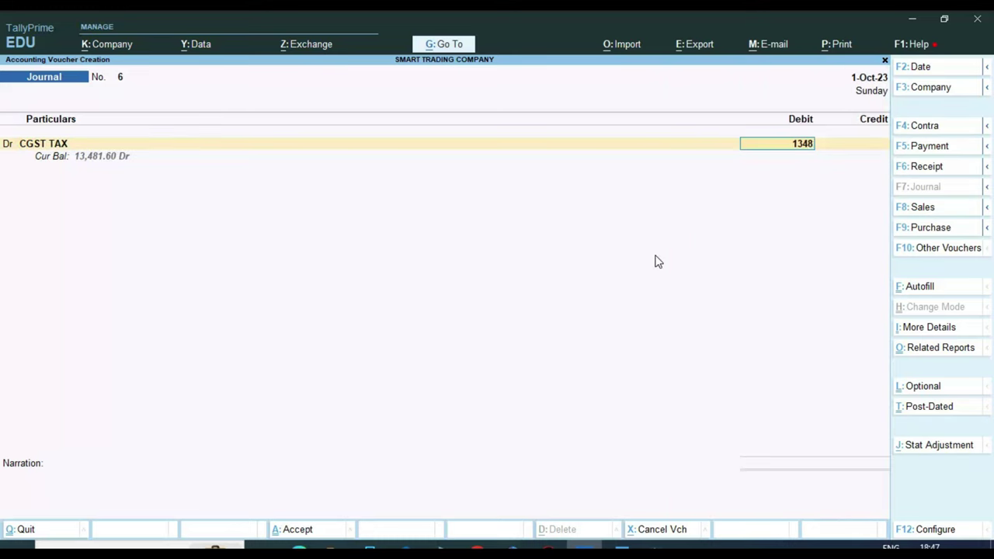
key("Return")
key("BackSpace")
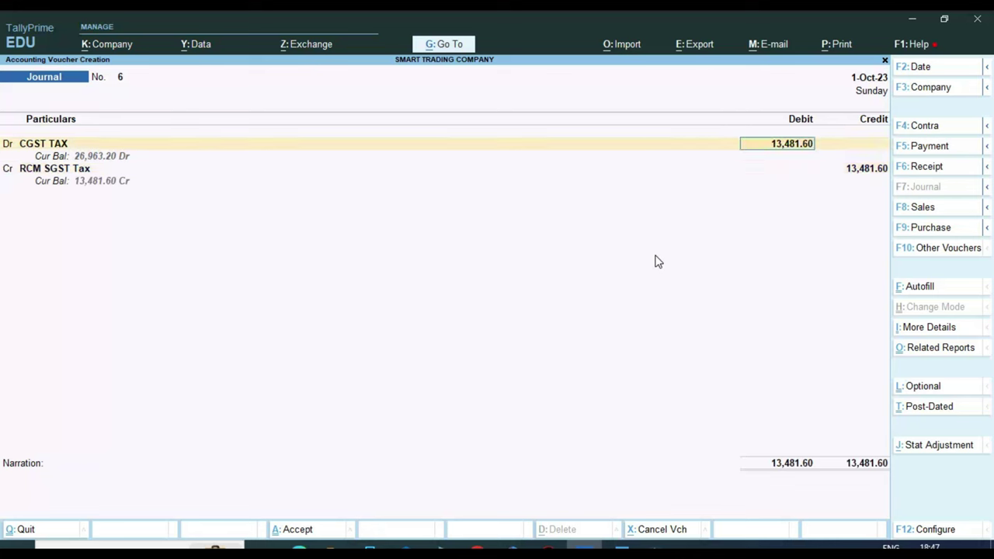
Step: Replace the ledger on the first debit line with CGST TAX INPUT, keeping the amount at 13,481.60
key("BackSpace")
type("sg")
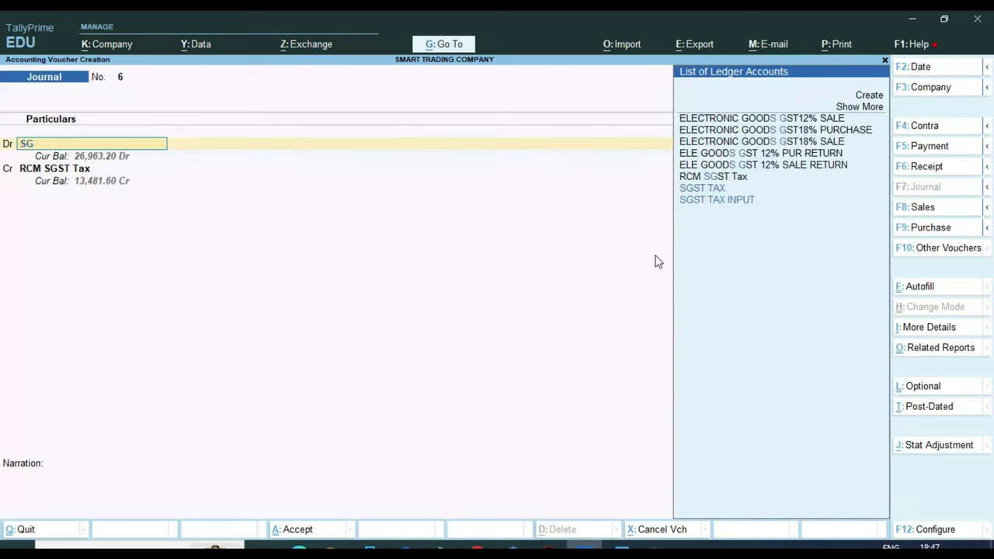
key("BackSpace")
key("BackSpace")
type("cg")
key("Down")
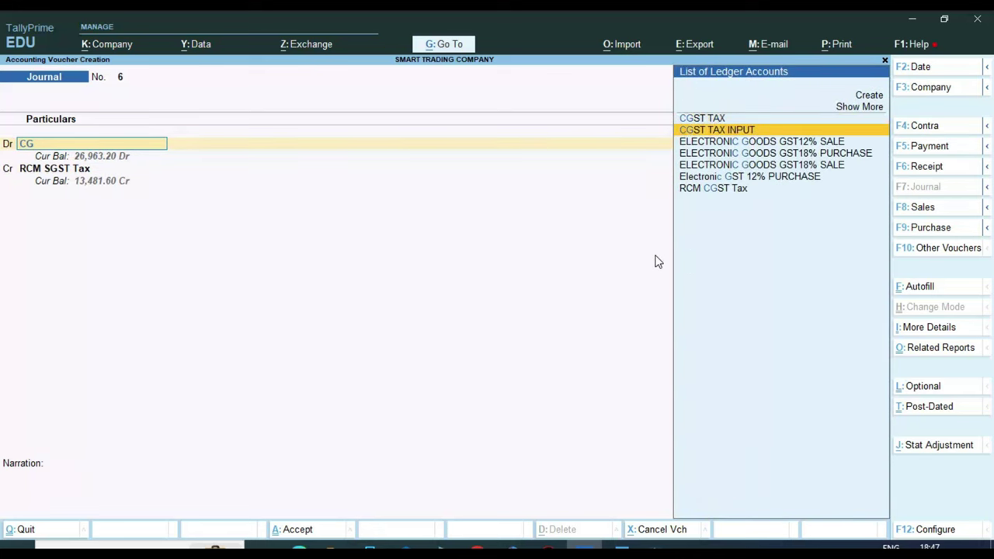
key("Return")
key("Return")
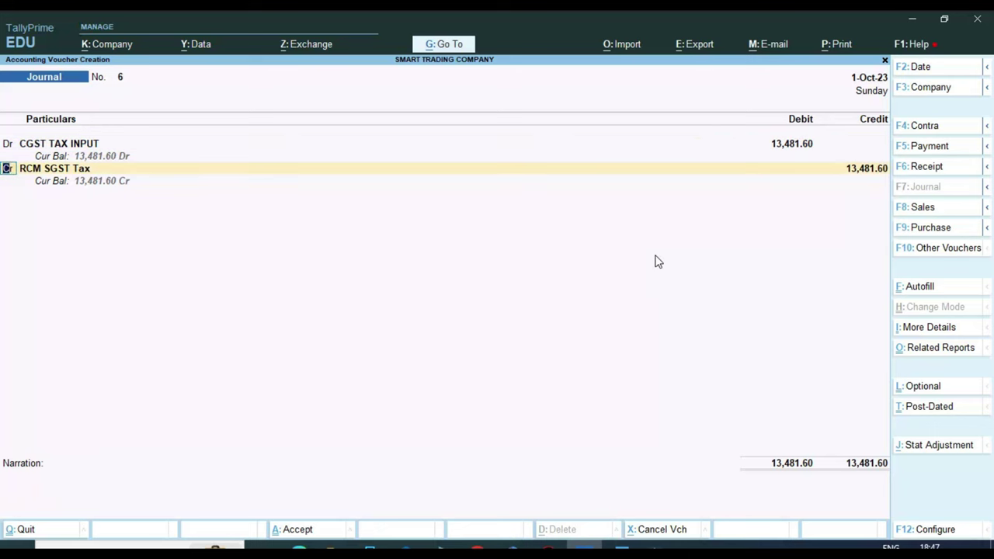
Step: Turn the second line into a debit of 13,481.60 to SGST TAX INPUT
key("d")
key("Return")
type("sg")
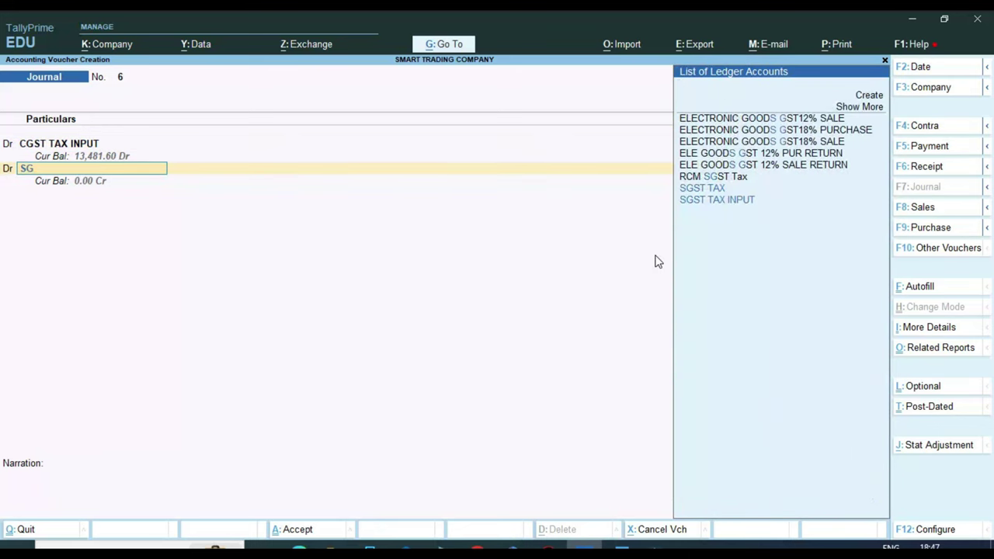
key("Down")
key("Up")
key("Down")
key("Return")
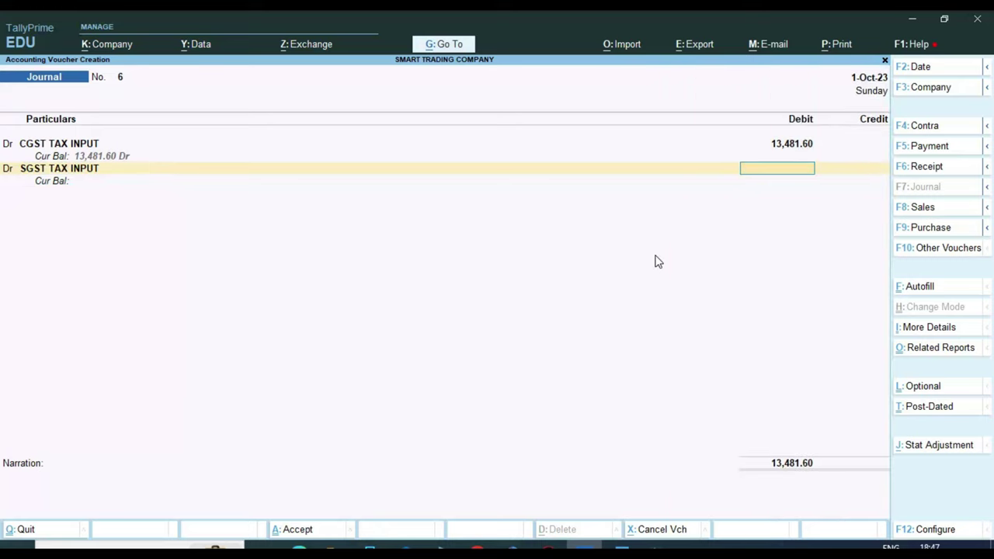
type("1")
type("1.60")
key("Return")
key("Return")
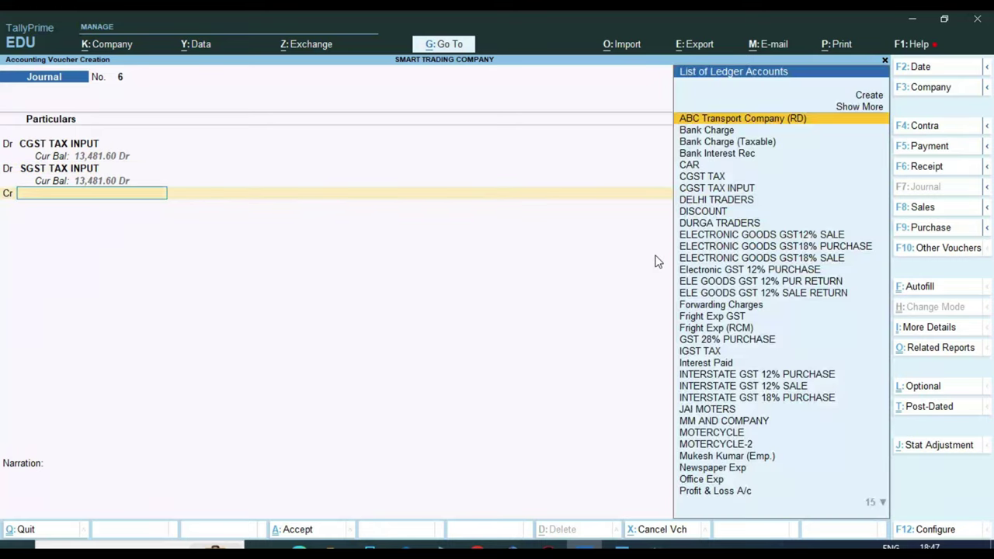
Step: Credit the CGST TAX and SGST TAX ledgers with 13,481.60 each
type("CG")
key("Return")
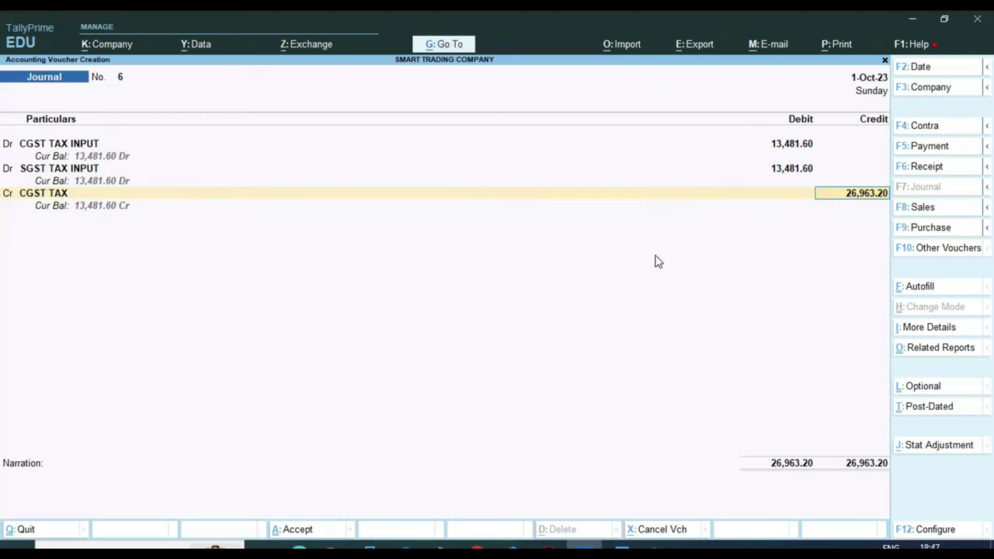
type("13,481.60")
key("Return")
key("Return")
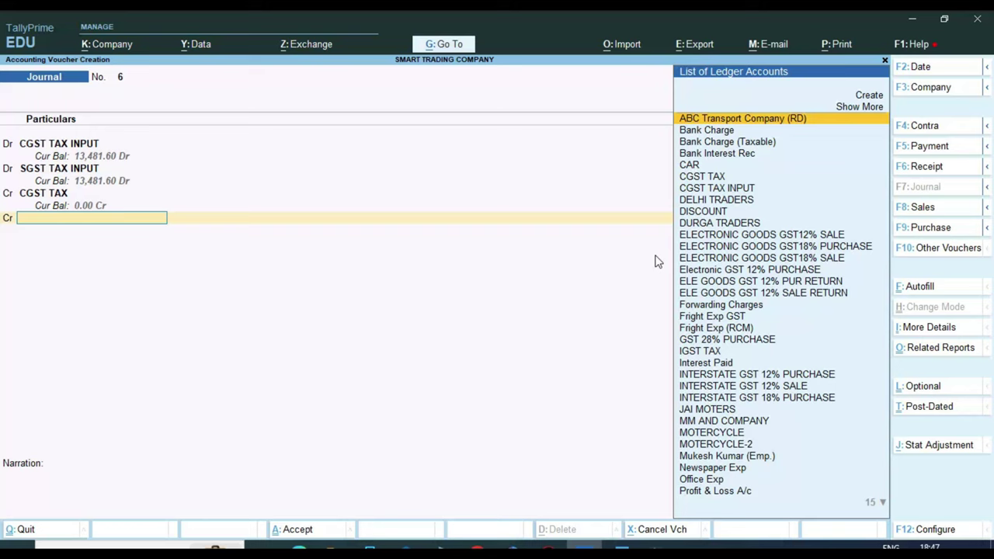
type("SGST TAX")
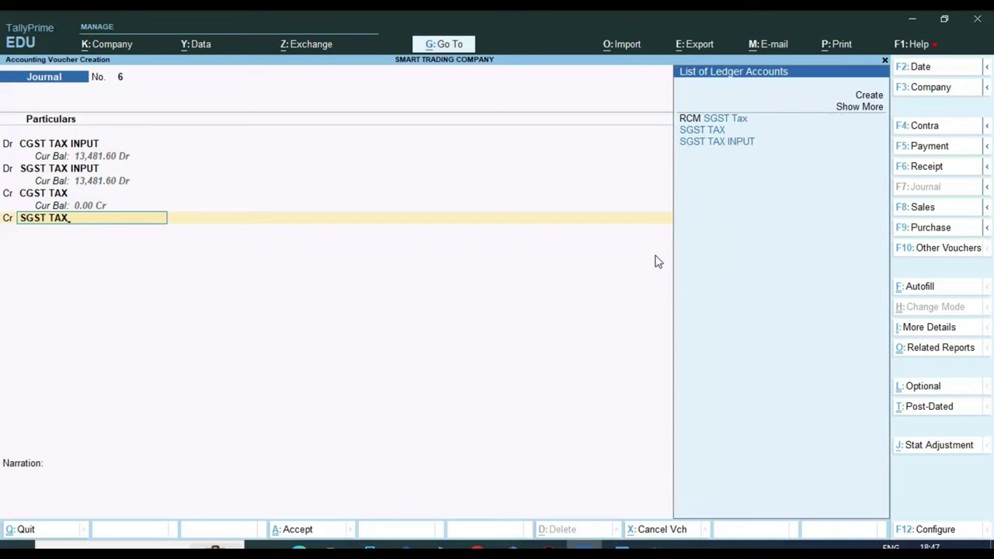
key("Return")
key("Return")
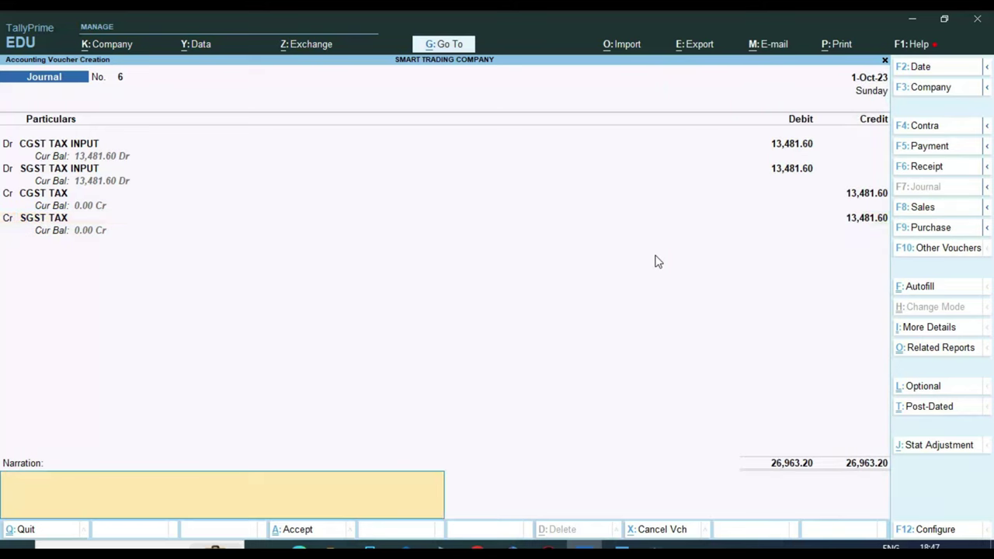
Step: Save the journal voucher with a blank narration and return to the Duties & Taxes group summary
key("Return")
key("Return")
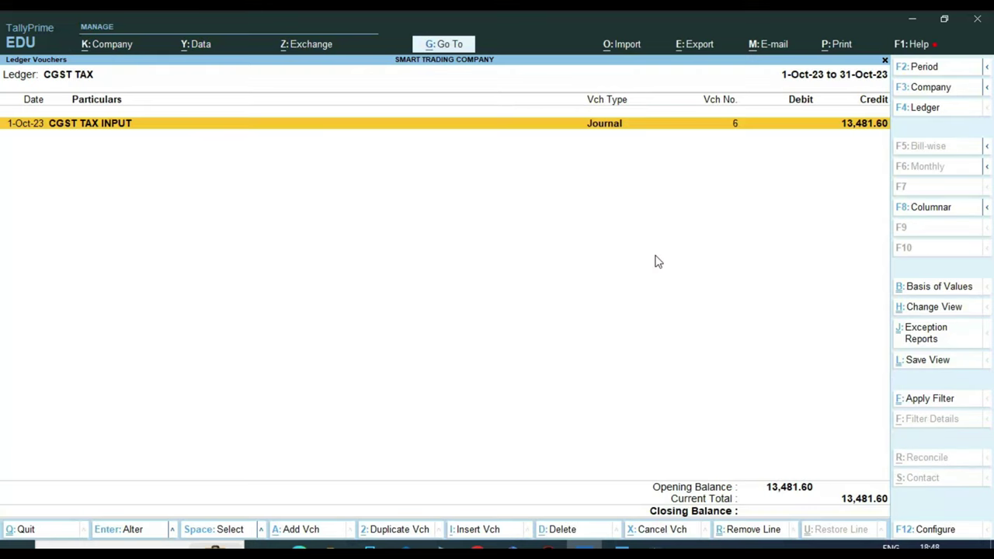
key("Escape")
key("Escape")
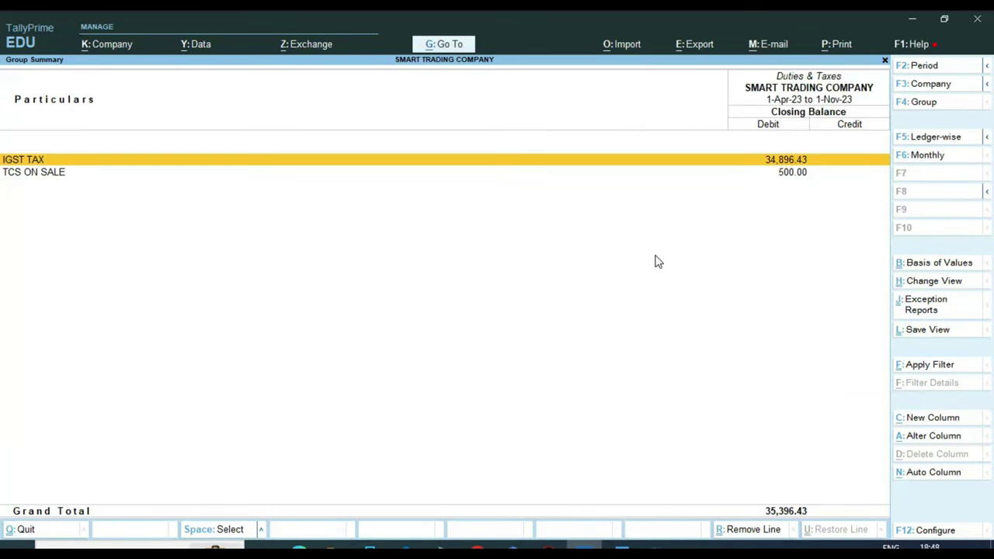
Step: Open the October vouchers of the IGST TAX ledger under Duties & Taxes and start a new journal voucher
key("Escape")
key("Down")
key("Return")
key("Down")
key("Up")
key("Return")
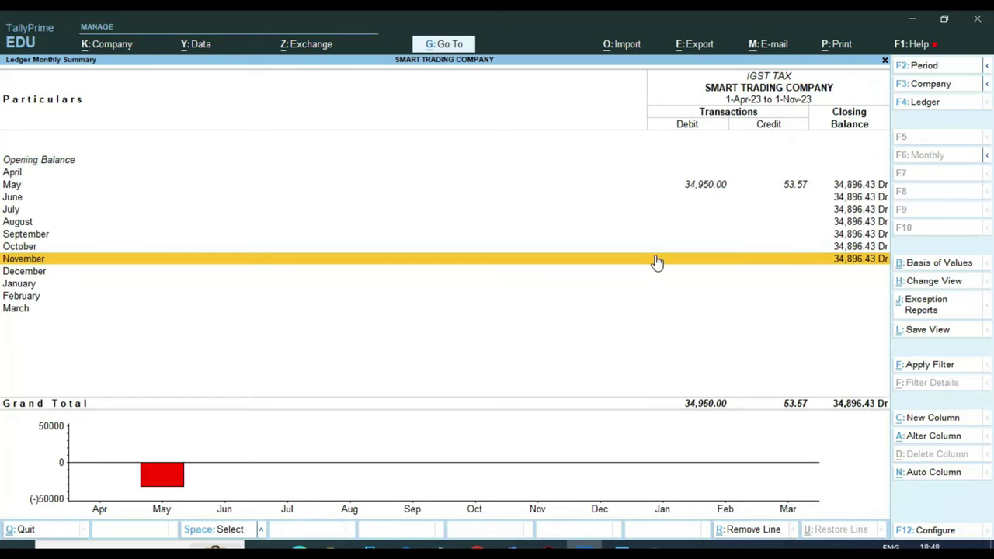
key("Up")
key("Return")
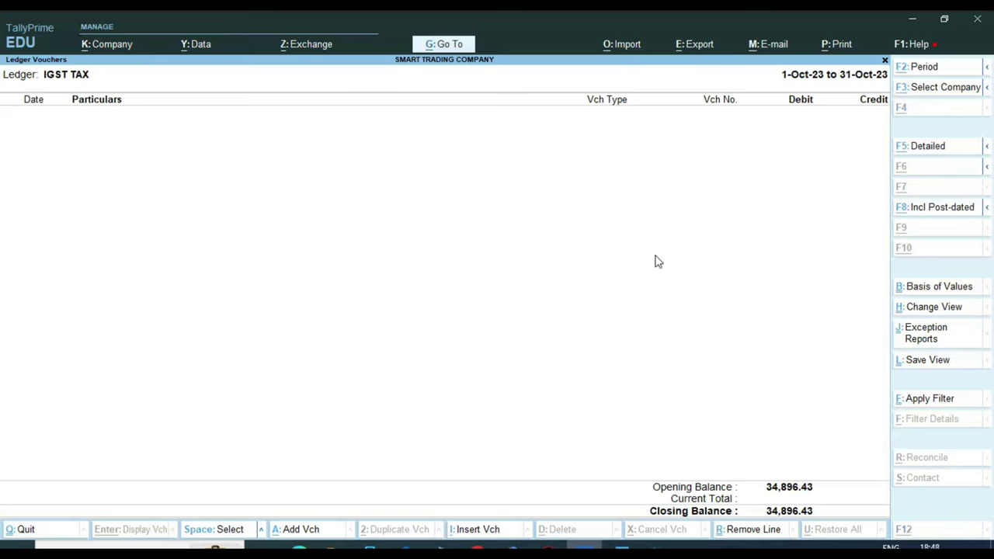
key("alt+a")
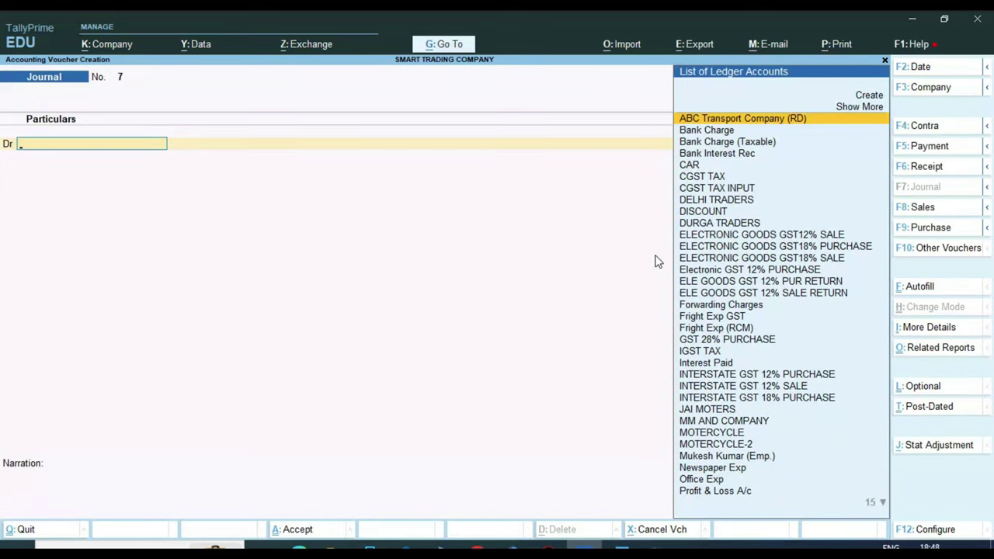
Step: Debit 34,896.43 to IGST TAX on the journal voucher's first line
type("IG")
key("Return")
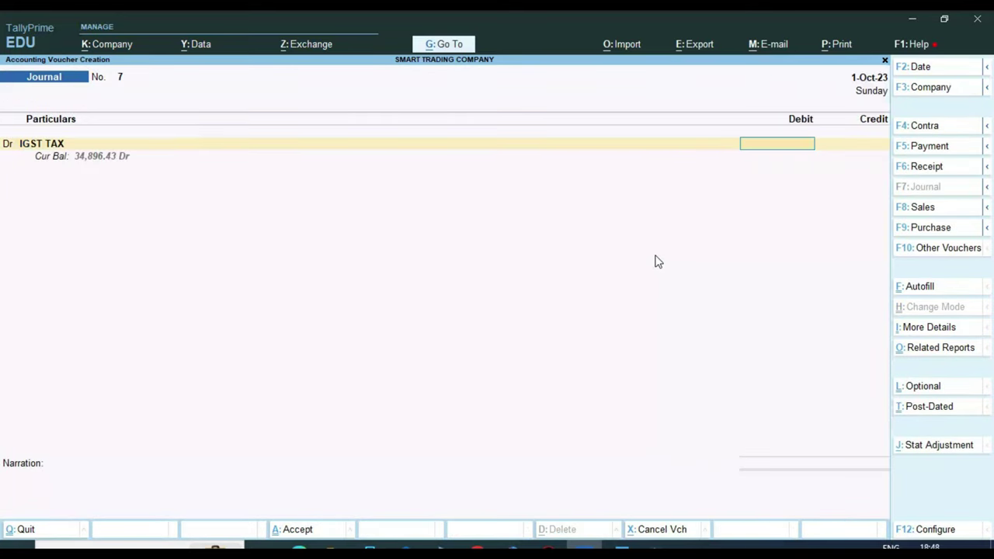
type("34896.43")
key("Return")
Step: Create an IGST TAX INPUT ledger under Current Assets and use it in place of IGST TAX on the debit line
key("Up")
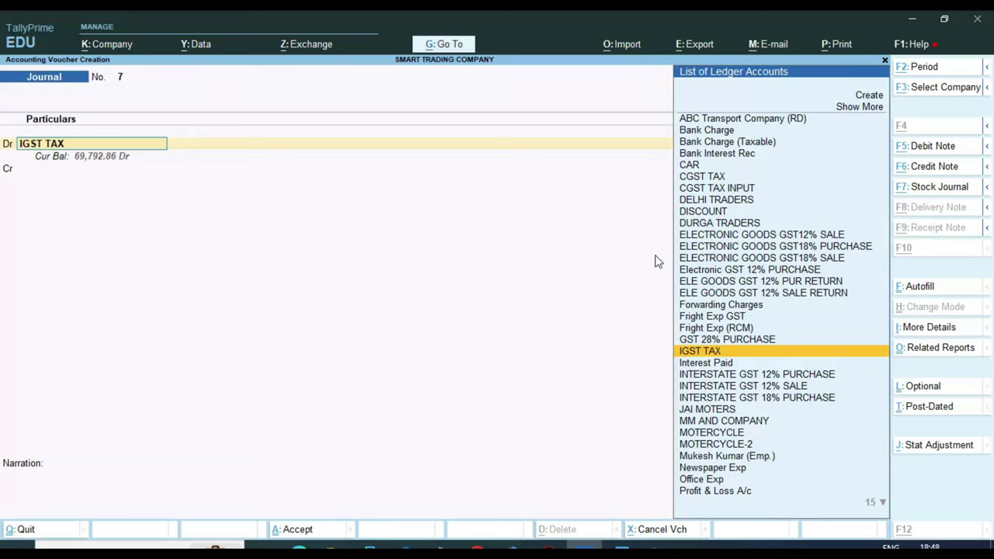
key("alt+c")
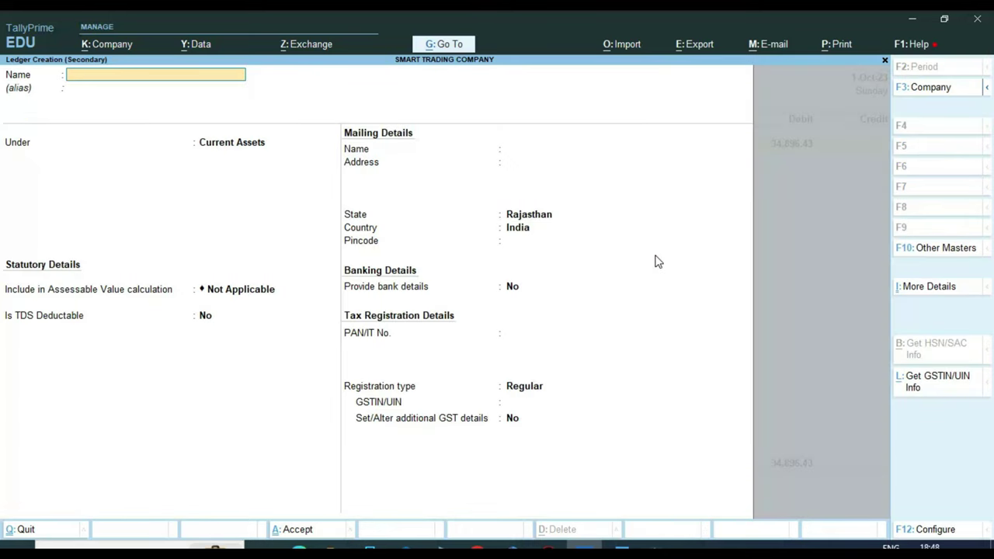
type("IGST TAX INPUR")
key("BackSpace")
type("T")
key("Return")
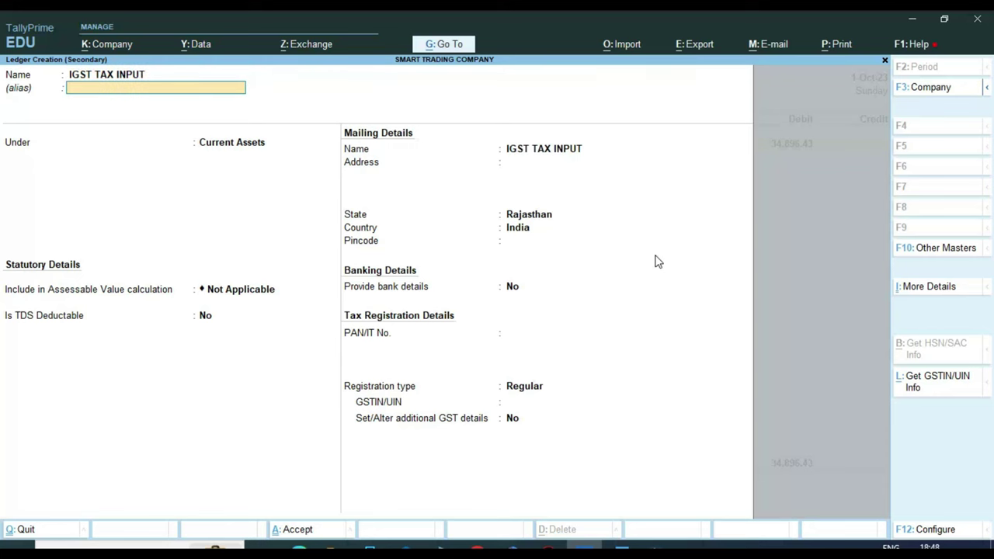
key("Return")
key("ctrl+a")
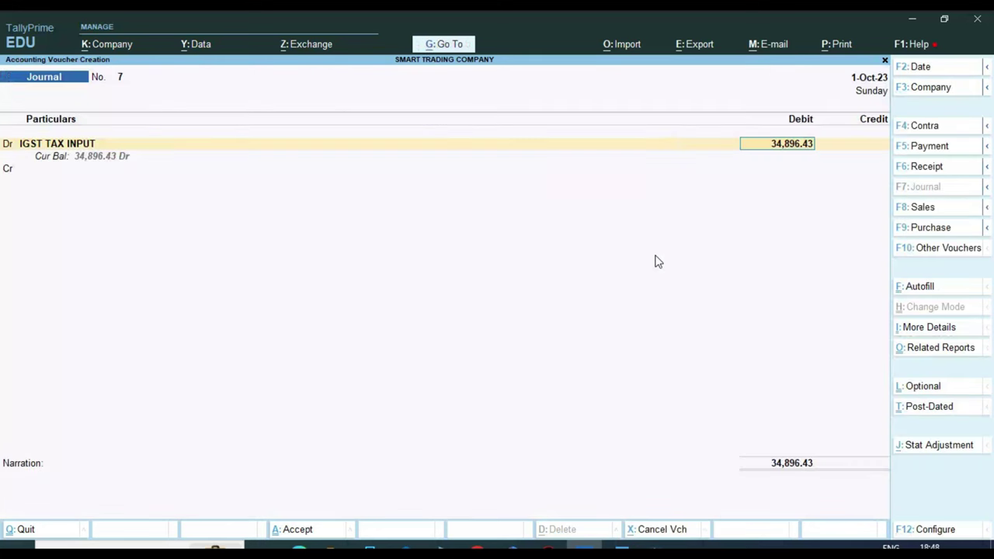
Step: Credit IGST TAX with 34,896.43, save the journal voucher with a blank narration and return to the Duties & Taxes group summary
key("Return")
type("IGS")
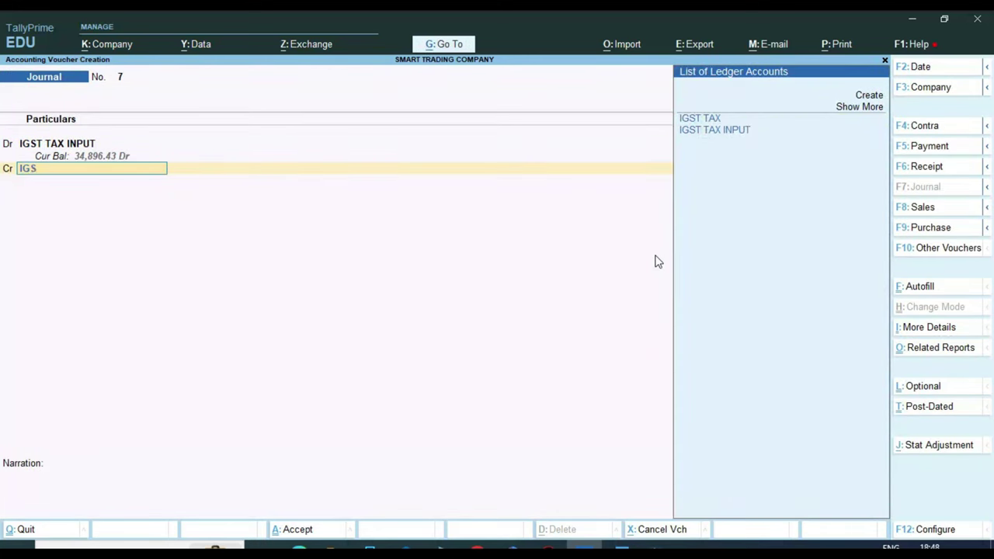
key("Return")
key("Return")
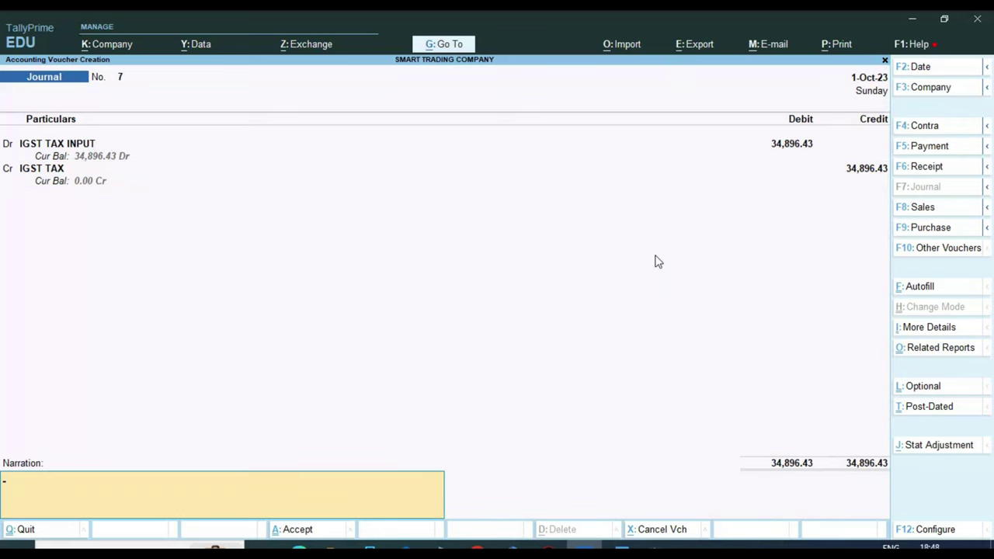
key("Return")
key("Return")
key("Escape")
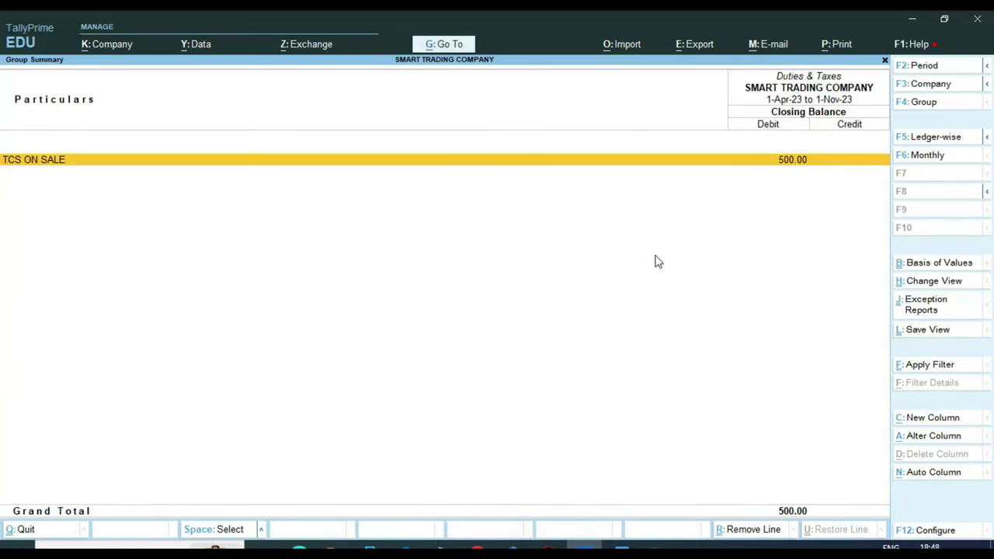
Step: Examine the CGST, IGST and SGST TAX INPUT ledgers under Current Assets in the Balance Sheet
key("Escape")
key("Right")
key("Down")
key("Down")
key("Down")
key("Down")
key("Down")
key("Down")
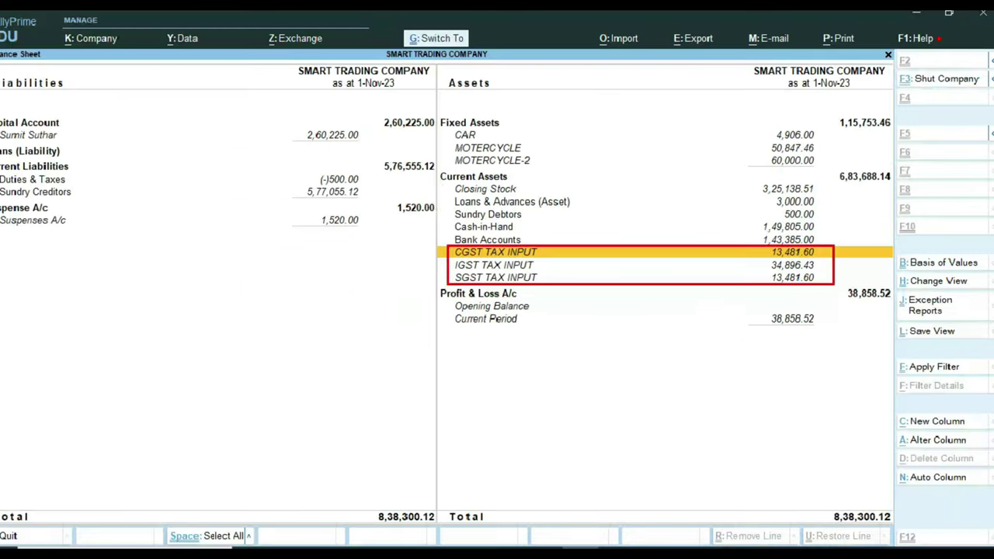
Step: Delete the November payment voucher in the TCS ON SALE ledger under Duties & Taxes and return to the Balance Sheet
key("Left")
key("Return")
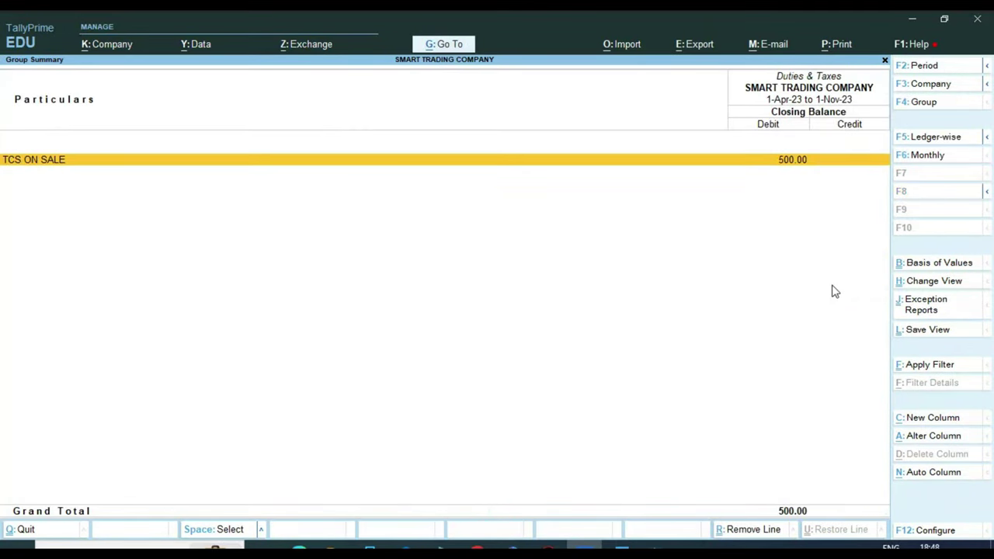
key("Return")
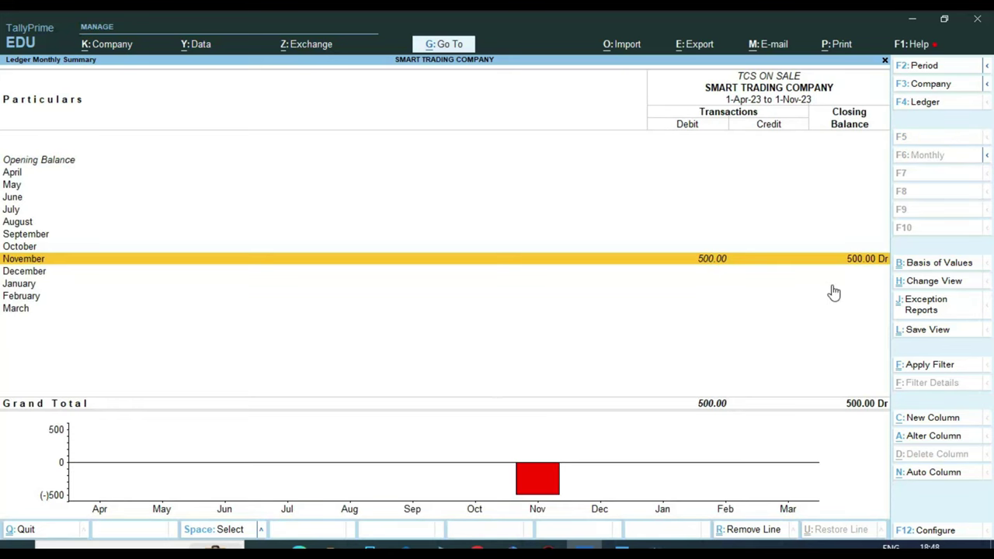
key("Return")
key("Return")
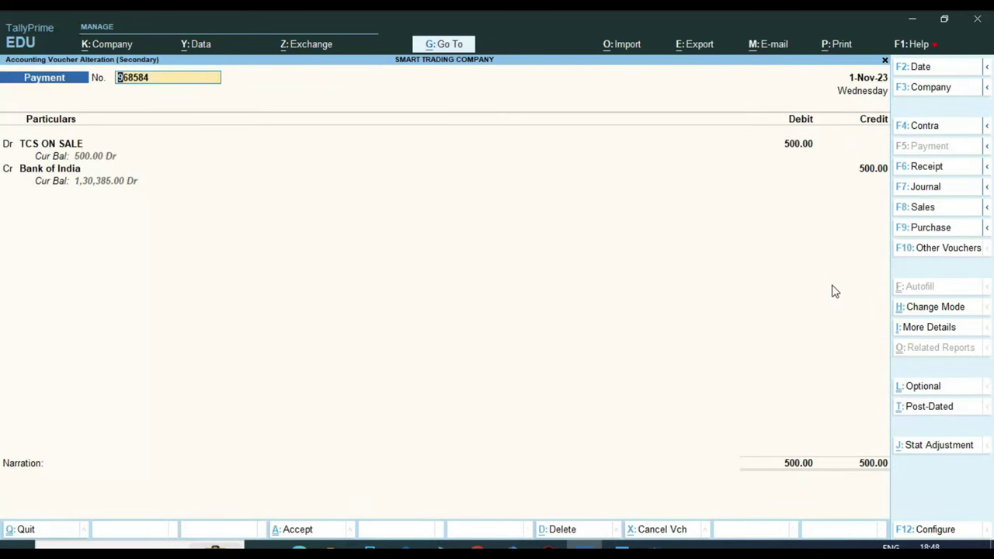
key("alt+d")
key("y")
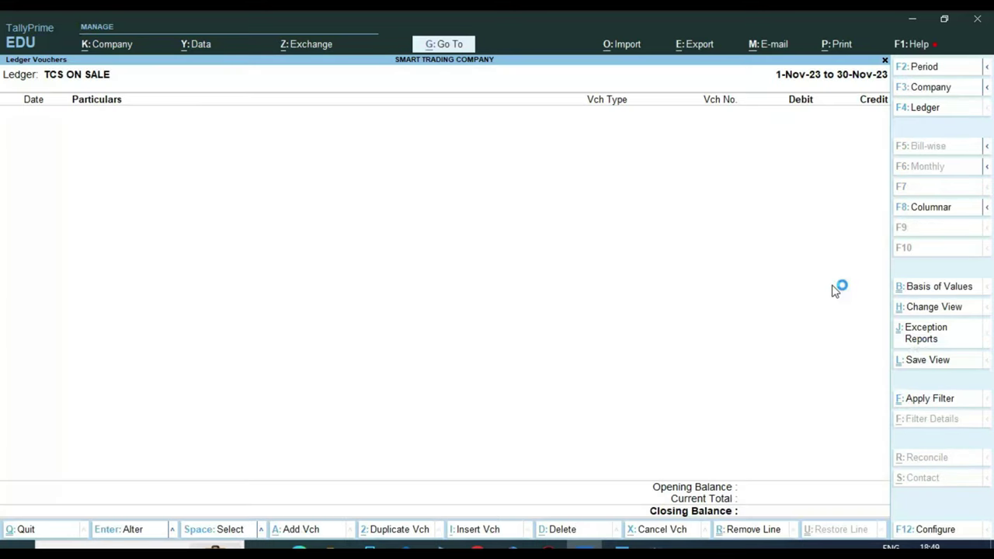
key("Escape")
key("Escape")
key("Escape")
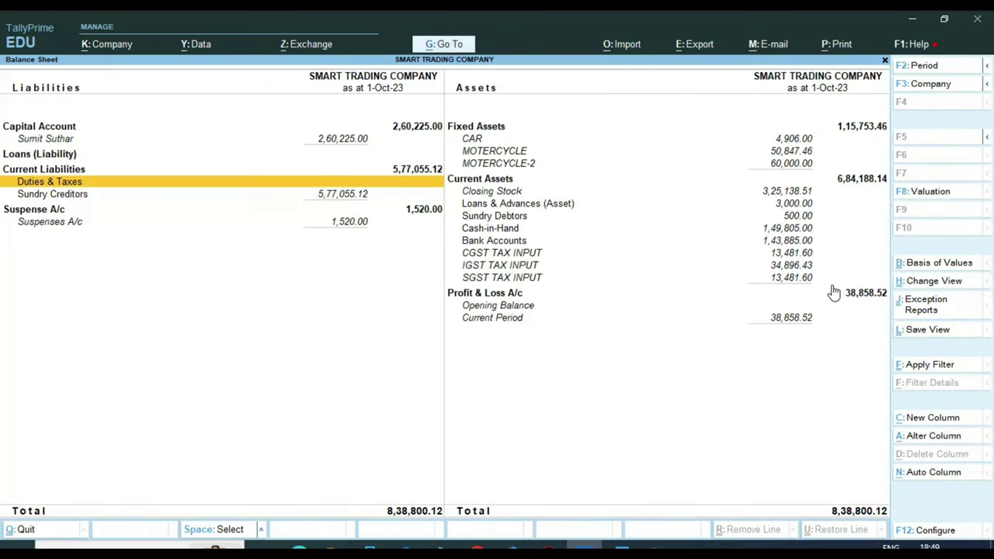
Step: Review the Current Assets entries, including the tax input ledgers, against the liabilities in the Balance Sheet, and close the report
key("Right")
key("Down")
key("Down")
key("Down")
key("Down")
key("Down")
key("Down")
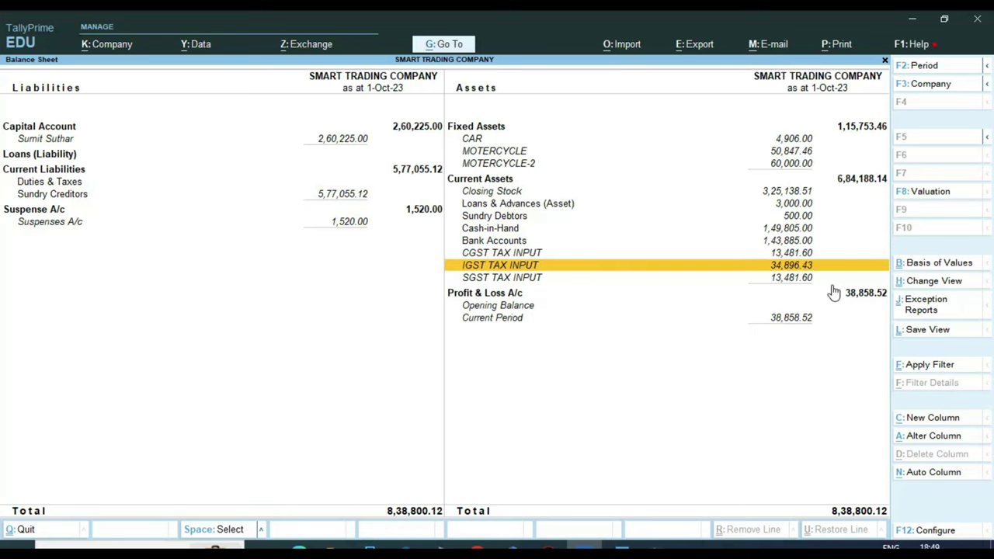
key("Up")
key("Up")
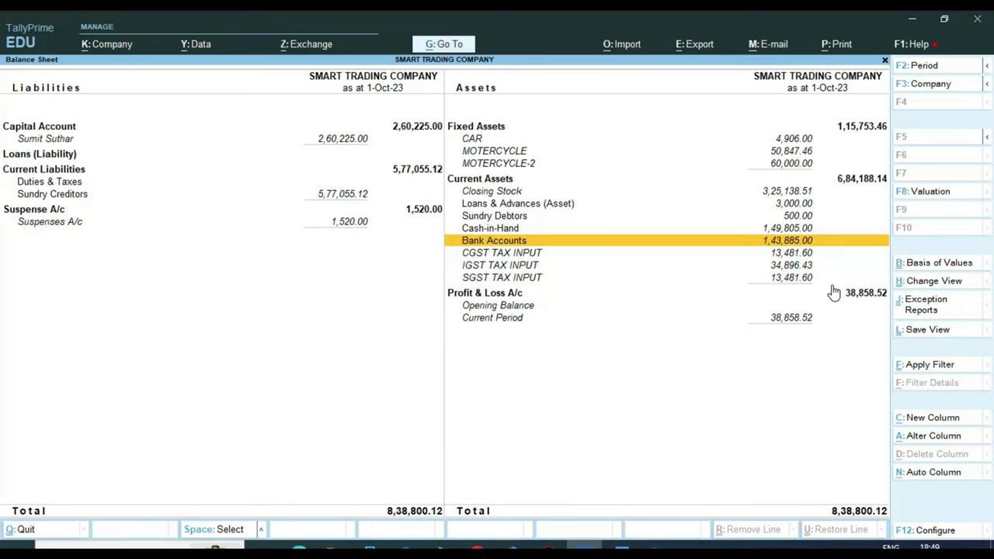
key("Left")
key("Right")
key("Down")
key("Down")
key("Down")
key("Down")
key("Down")
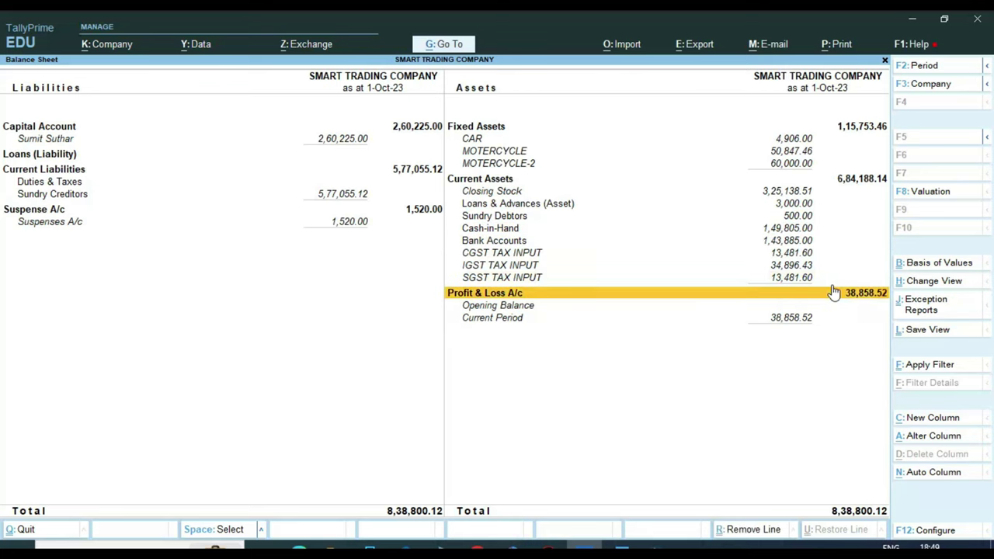
key("Left")
key("Escape")
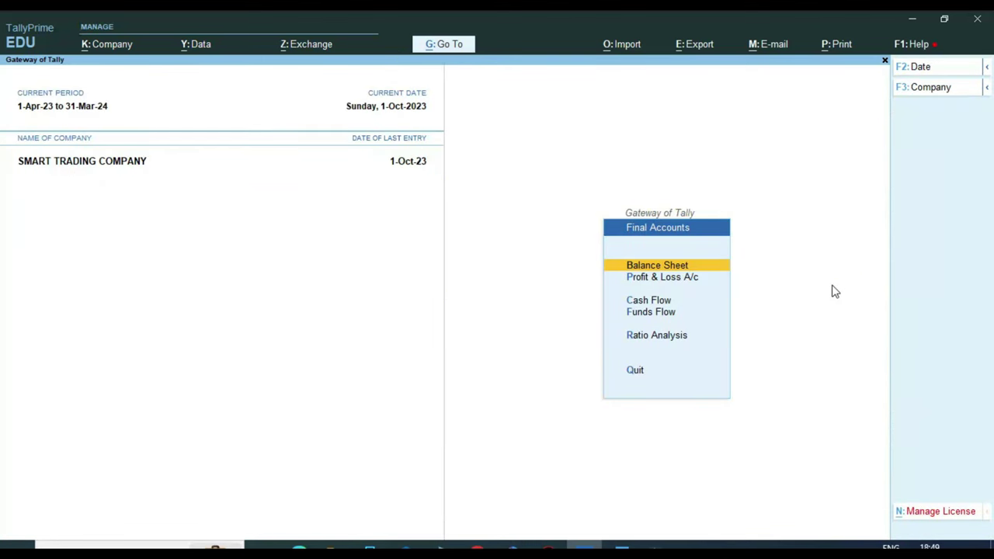
Step: Open the Profit & Loss A/c and drill down into the Sales Accounts group
key("Return")
key("Right")
key("Down")
key("Down")
key("Return")
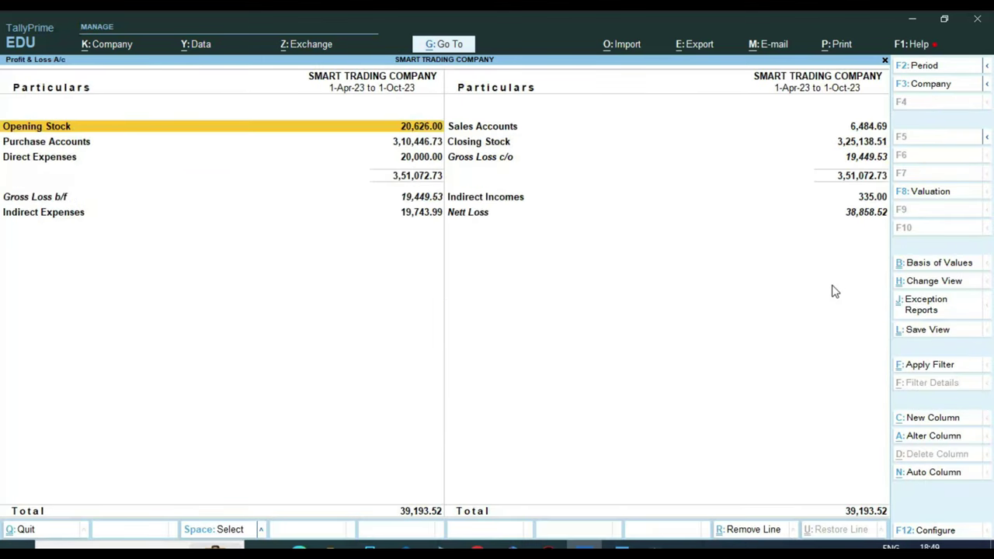
key("Down")
key("Down")
key("Right")
key("Up")
key("Up")
key("Return")
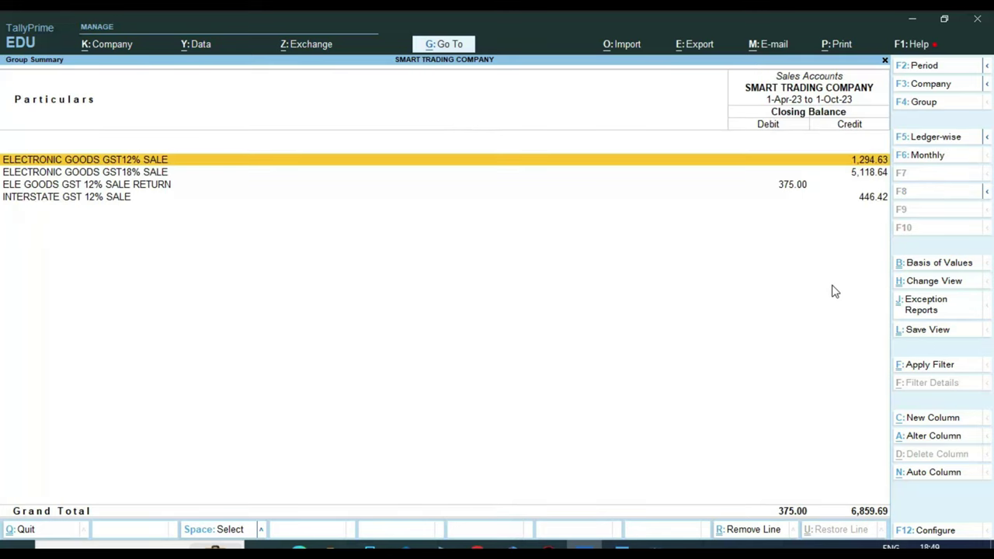
Step: Open sales voucher 0001 dated 2-May-23 for alteration from the May entries of the ELECTRONIC GOODS GST12% SALE ledger
key("Down")
key("Up")
key("Return")
key("Return")
key("Escape")
key("Up")
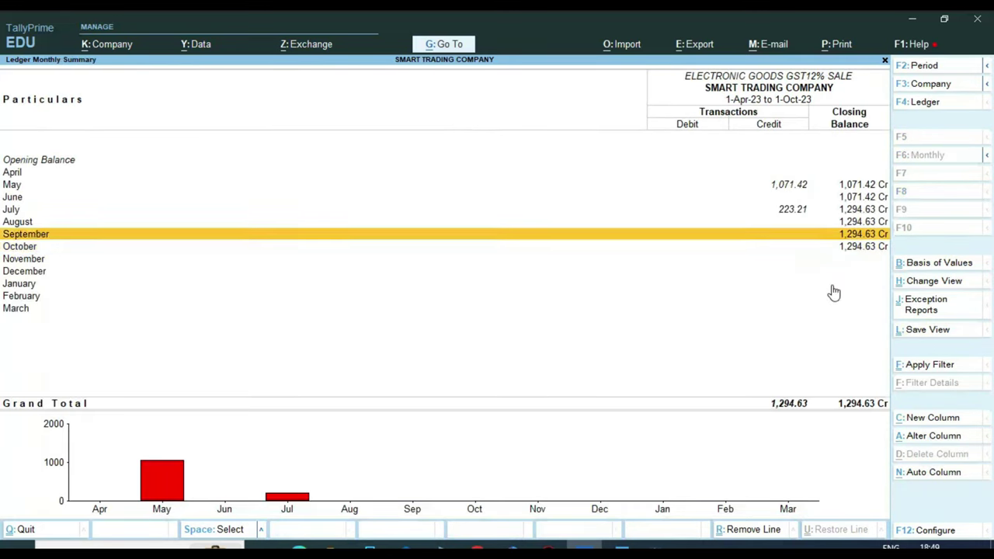
key("Up")
key("Up")
key("Up")
key("Up")
key("Return")
key("Return")
key("Return")
key("Return")
key("Return")
key("Return")
key("Return")
key("Return")
key("Return")
key("Return")
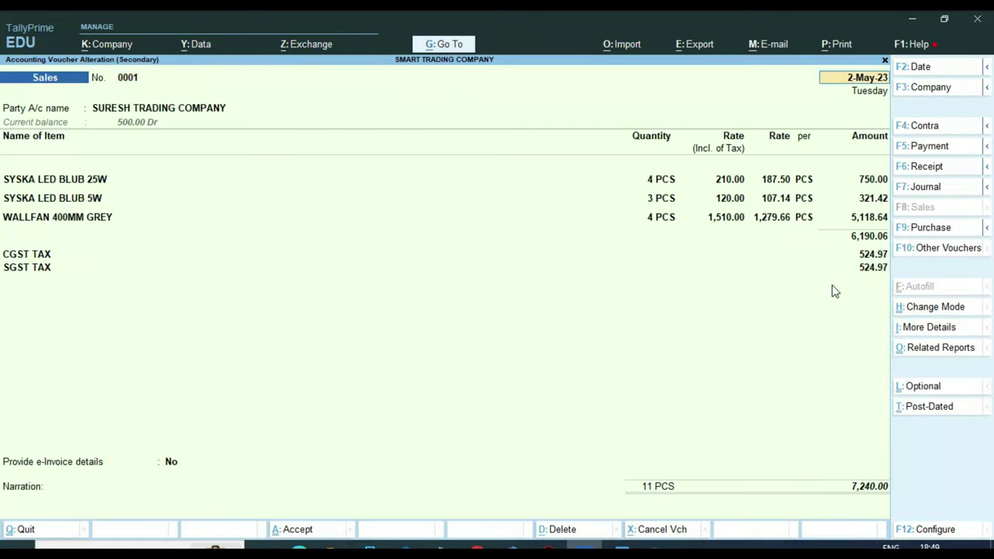
Step: Keep the party details and set the tax-inclusive rate of SYSKA LED BLUB 25W to 5,000, with GST details as per masters
key("Return")
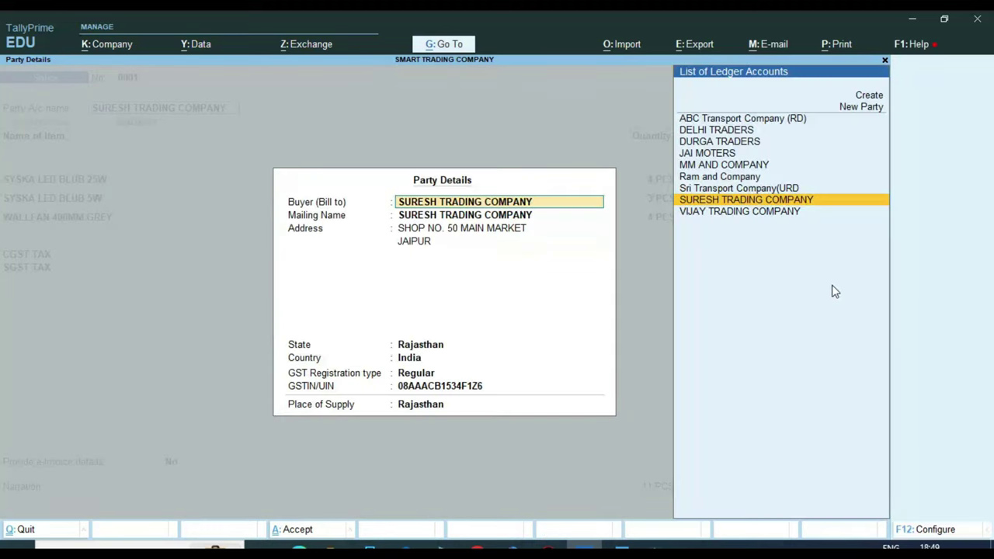
key("Return")
key("ctrl+a")
key("Return")
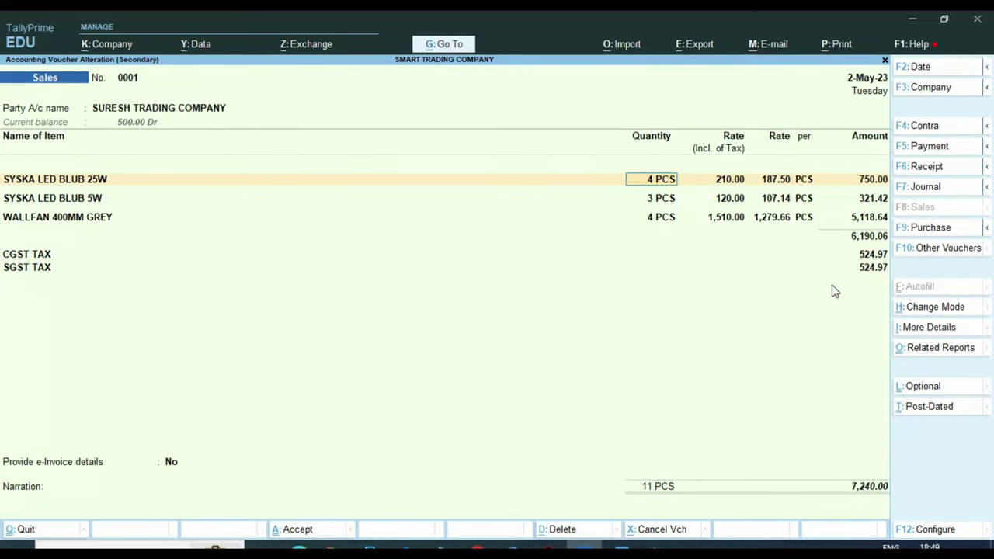
key("Return")
key("BackSpace")
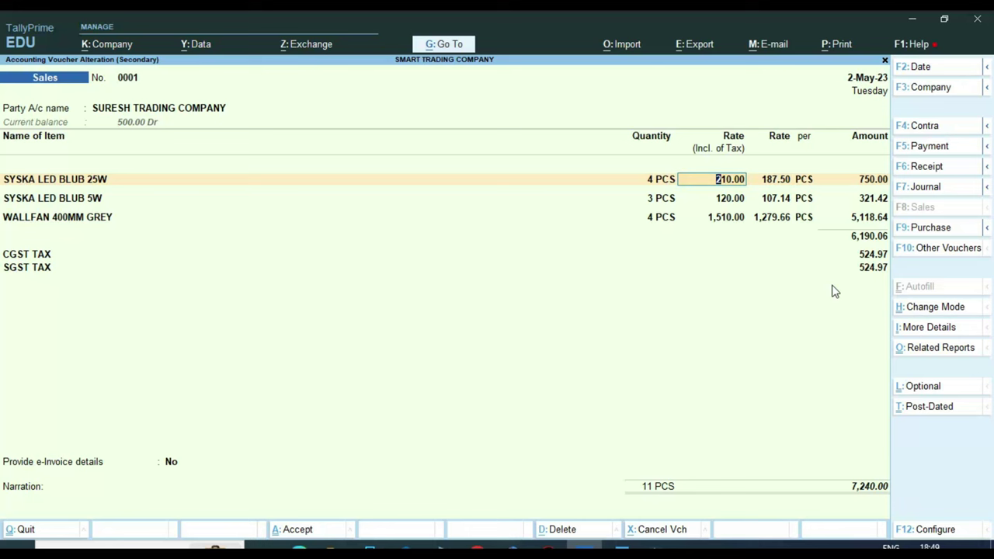
type("5000")
key("Return")
key("Return")
key("Return")
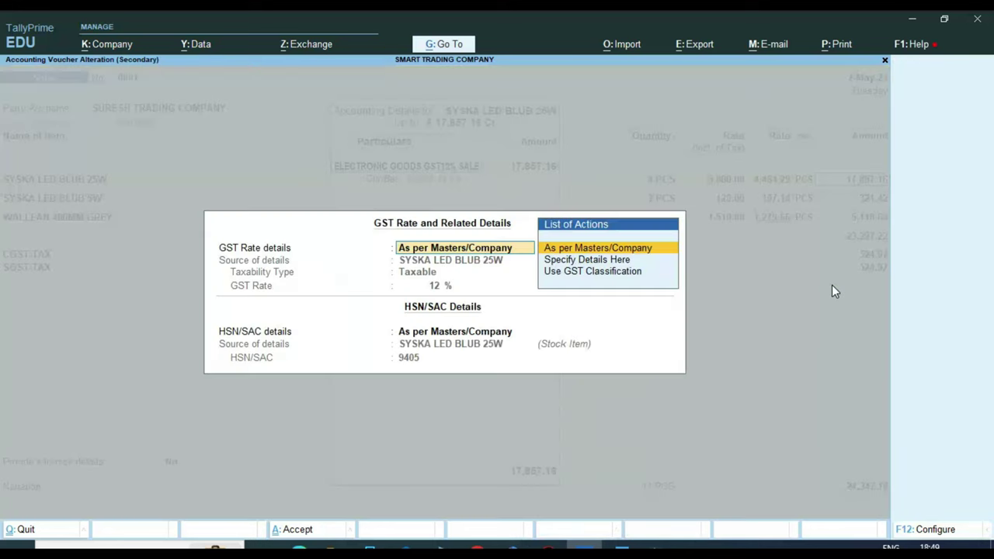
key("Return")
key("Return")
key("Return")
Step: Set the tax-inclusive rate of SYSKA LED BLUB 5W to 10,000, keeping its quantity and its GST details
key("Return")
key("Return")
key("BackSpace")
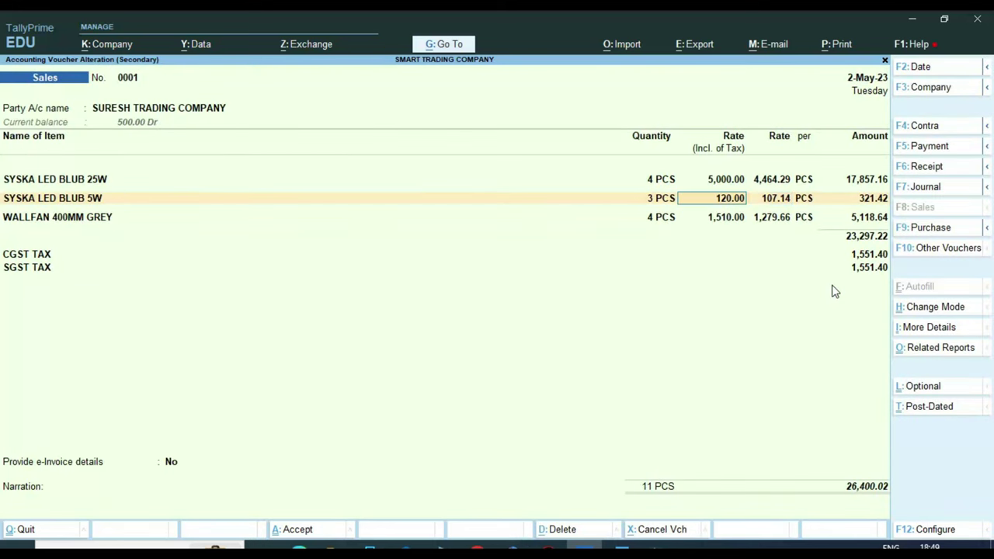
type("10,000")
key("Return")
key("Return")
key("Return")
key("Return")
key("Return")
key("Return")
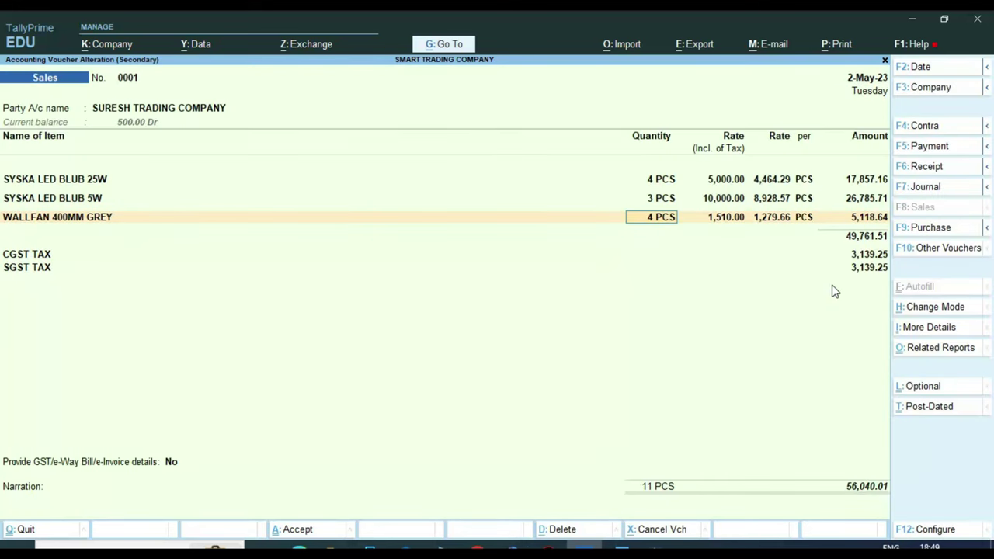
Step: Set the tax-inclusive rate of WALLFAN 400MM GREY to 15,000, with GST and HSN details as per masters
key("Return")
key("BackSpace")
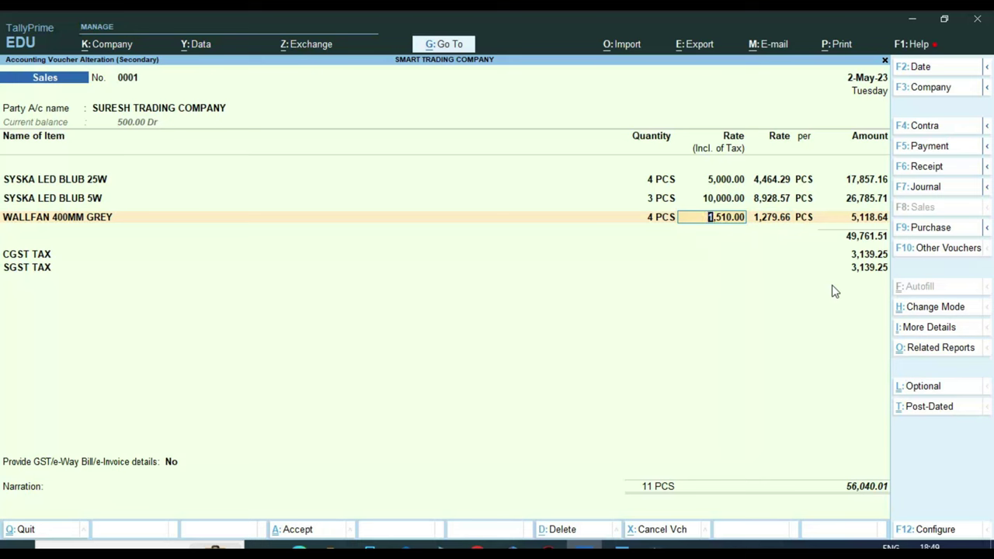
type("15000")
key("Return")
key("Return")
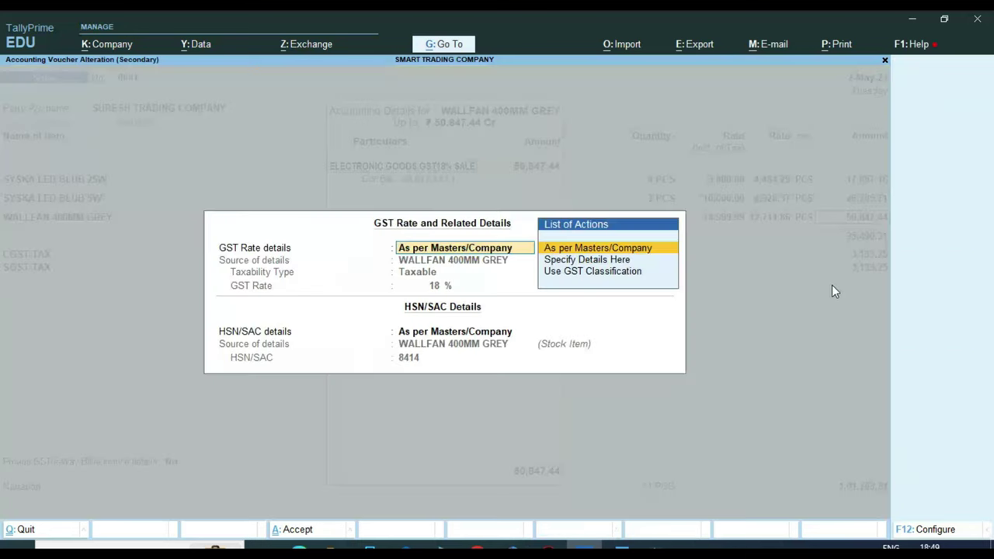
key("Return")
key("Return")
key("Return")
key("Return")
Step: Finish the sales voucher with new bill reference 0001 for the full amount, save it and decline sending e-Invoice and e-Way Bill details
key("Return")
key("Return")
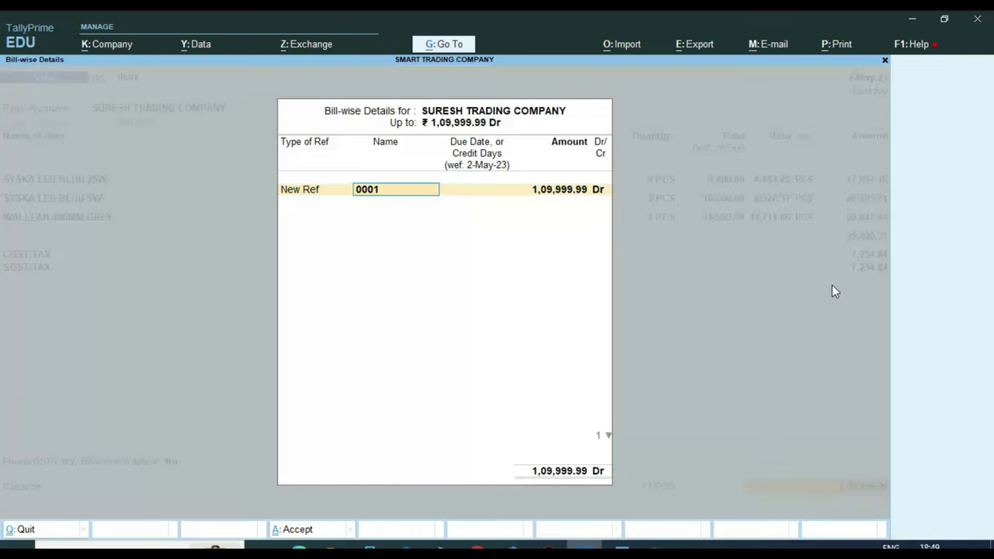
key("Return")
key("Return")
key("Return")
key("Return")
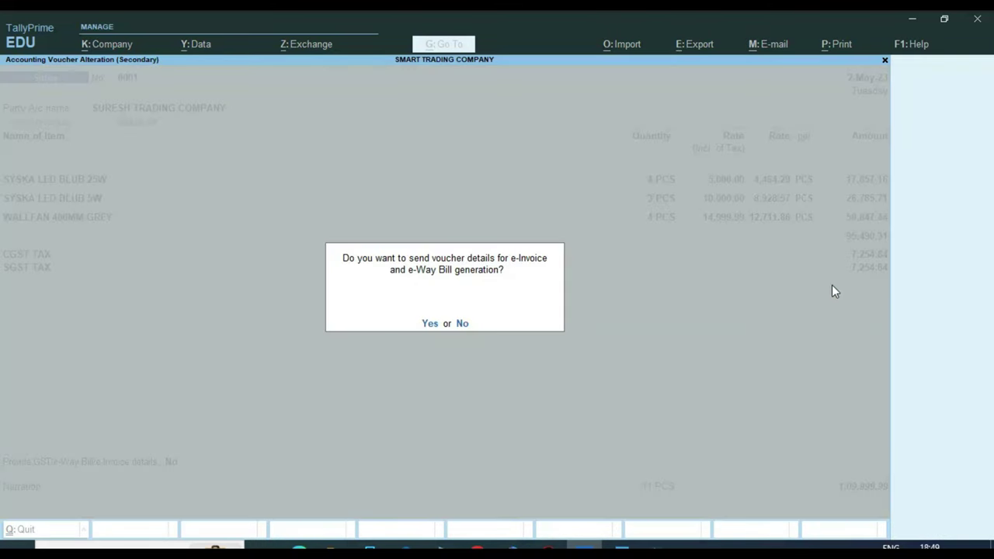
key("n")
Step: Leave the ELECTRONIC GOODS GST12% SALE ledger's May vouchers and monthly summary and return to the Profit & Loss A/c
key("Escape")
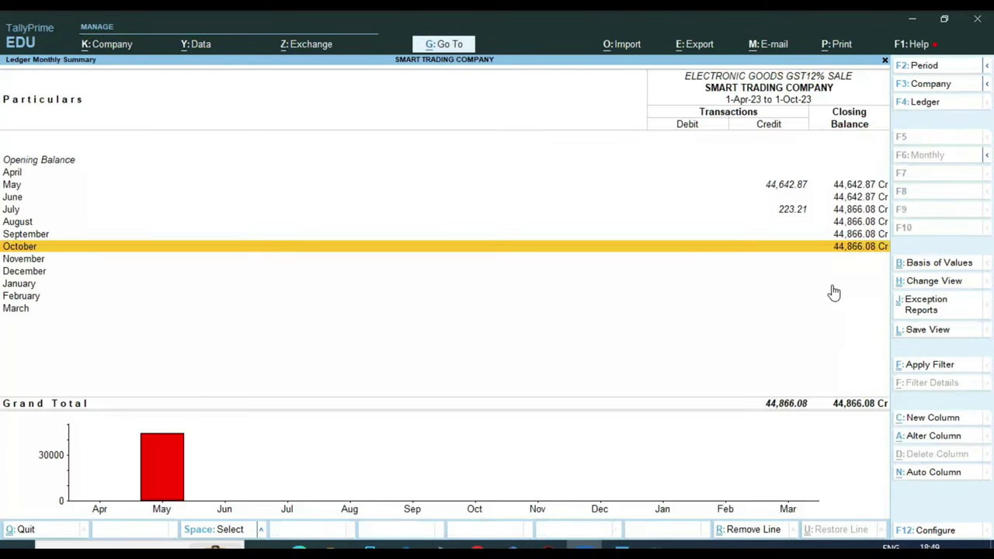
key("Escape")
key("Escape")
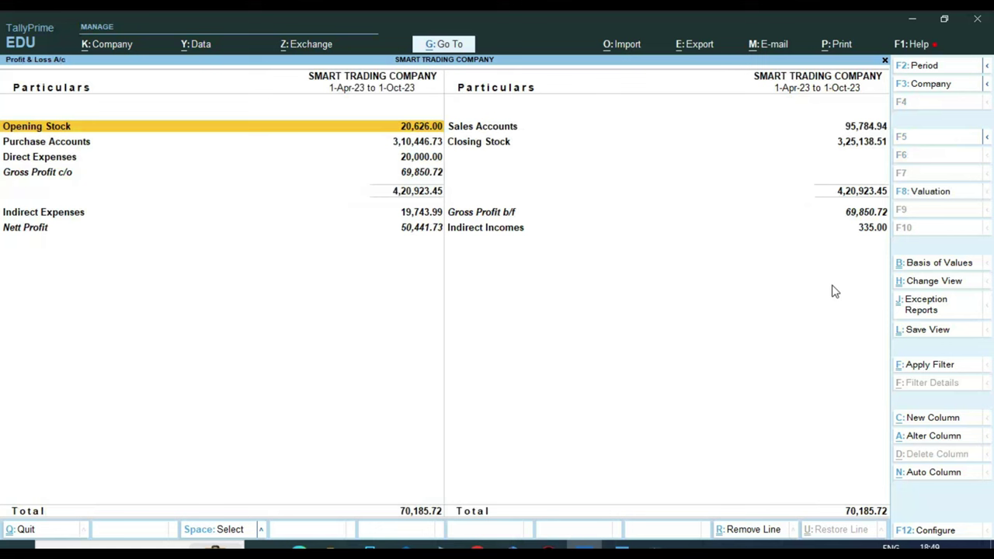
Step: Expand the Profit & Loss A/c to its detailed format and examine the Nett Profit amount
key("Down")
key("Down")
key("Down")
key("Down")
key("Down")
key("alt")
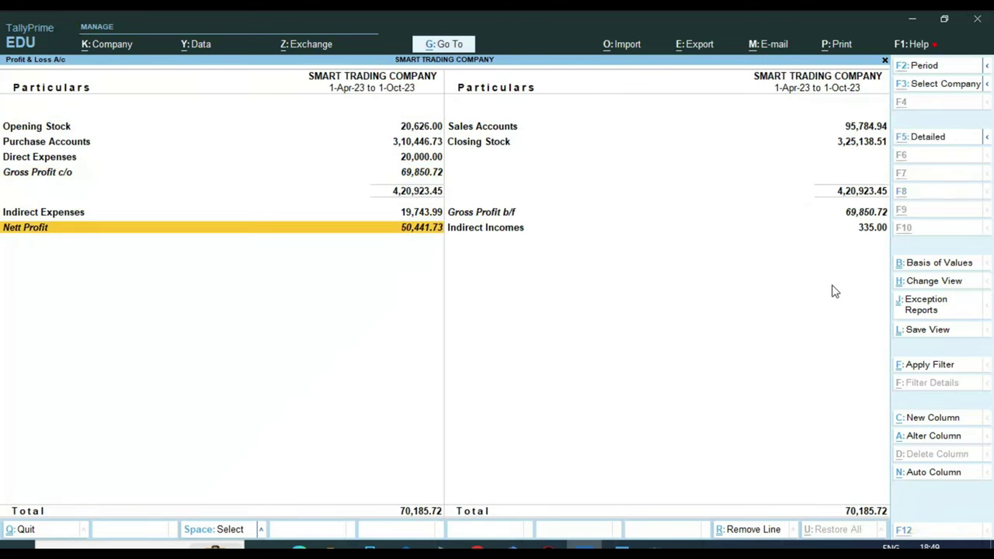
key("alt+f5")
key("Up")
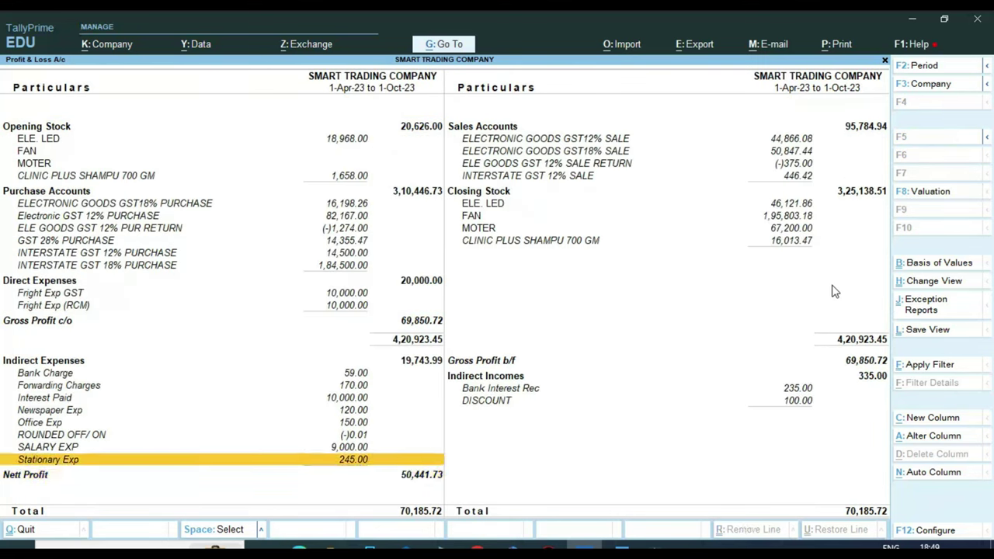
key("Down")
key("ctrl")
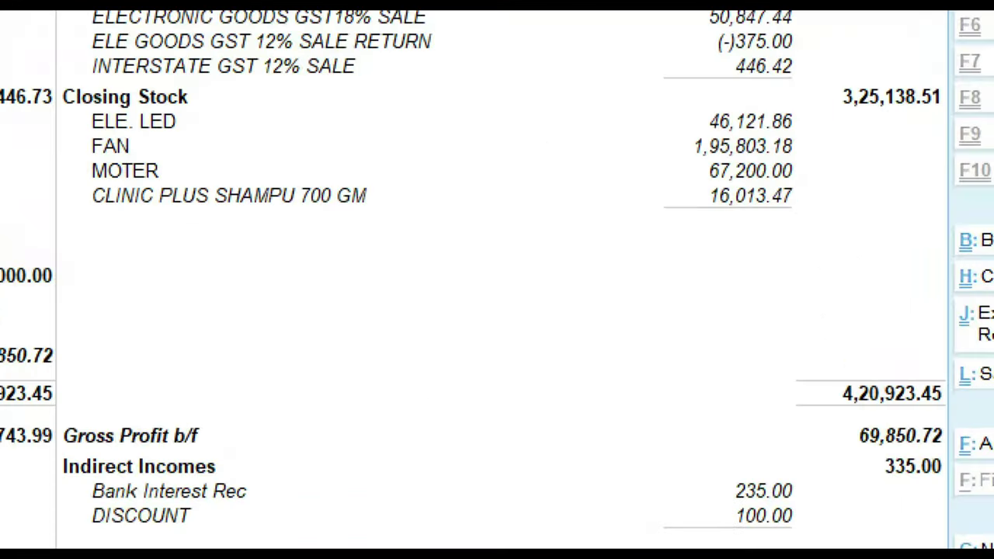
left_click_drag(293, 389, 522, 463)
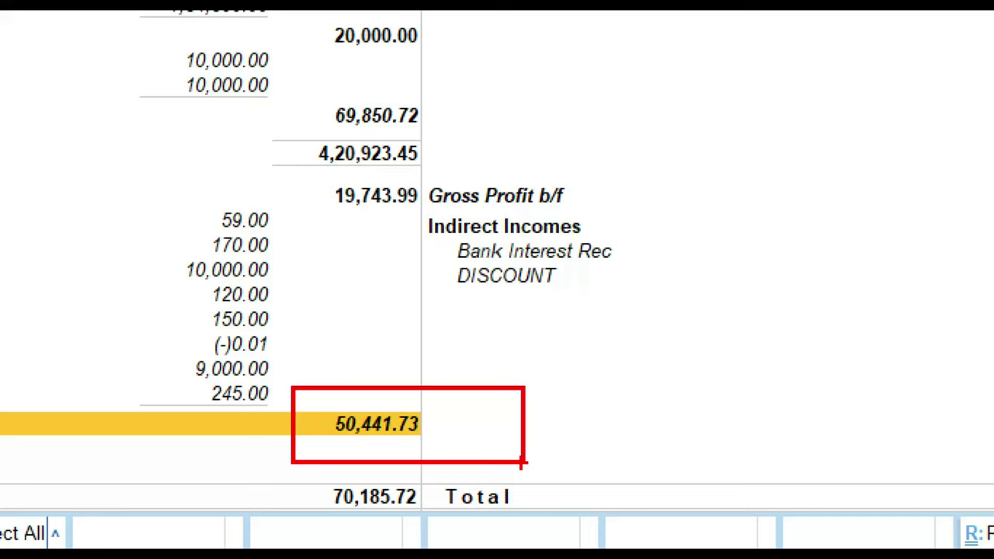
Step: Exit the Profit & Loss A/c and Balance Sheet and start a journal voucher dated 1-Oct-23
key("Escape")
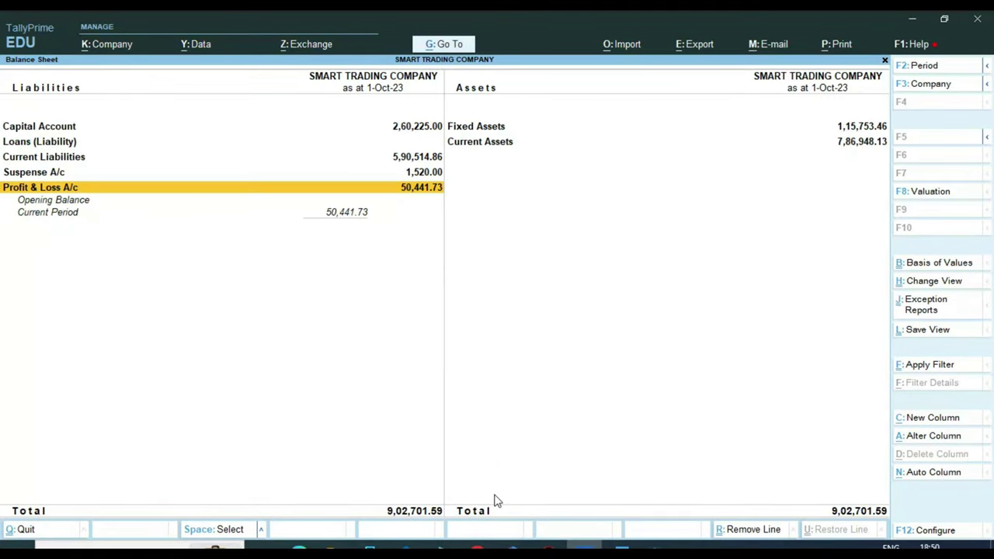
key("Escape")
key("Home")
key("v")
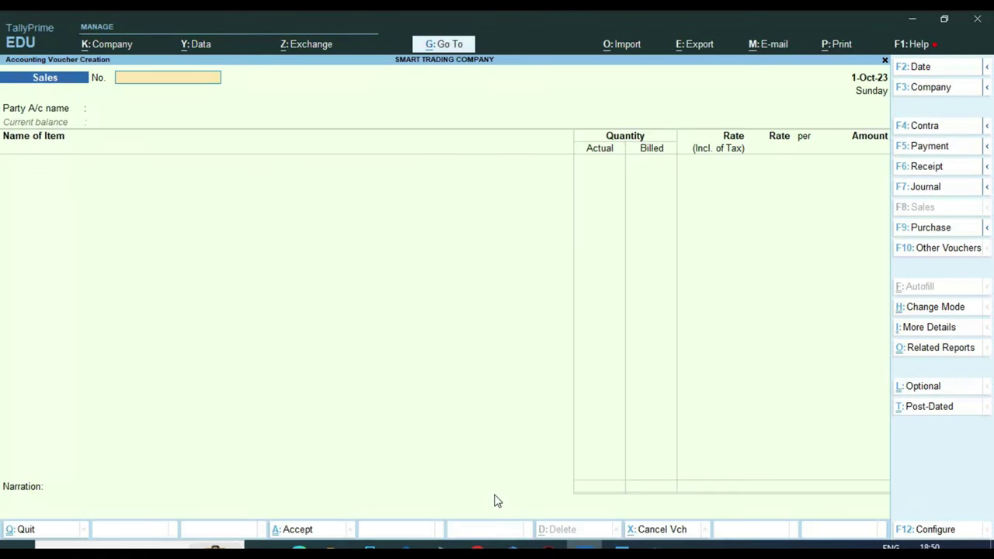
key("F7")
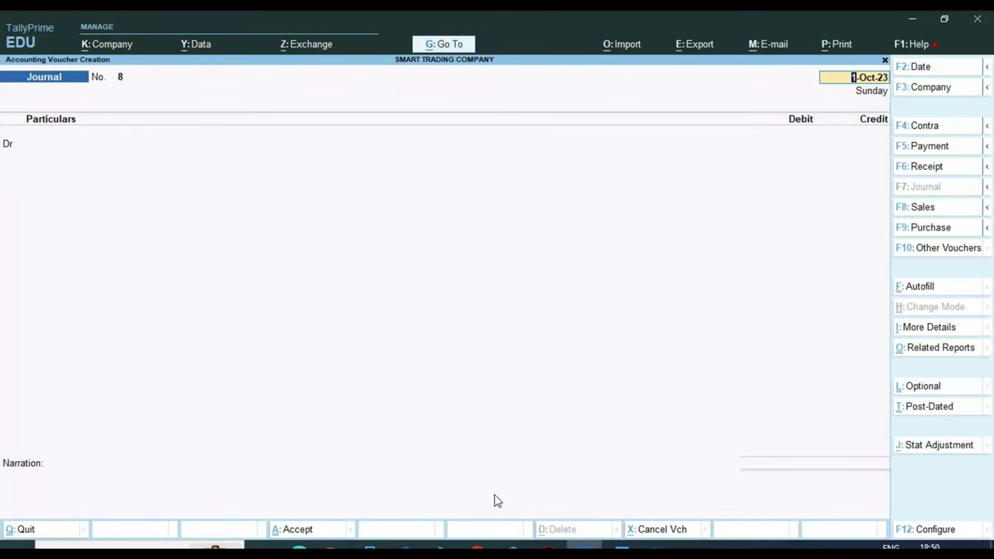
key("Return")
Step: Debit the Profit & Loss A/c ledger with 50,441.73 in the journal voucher
type("PRO")
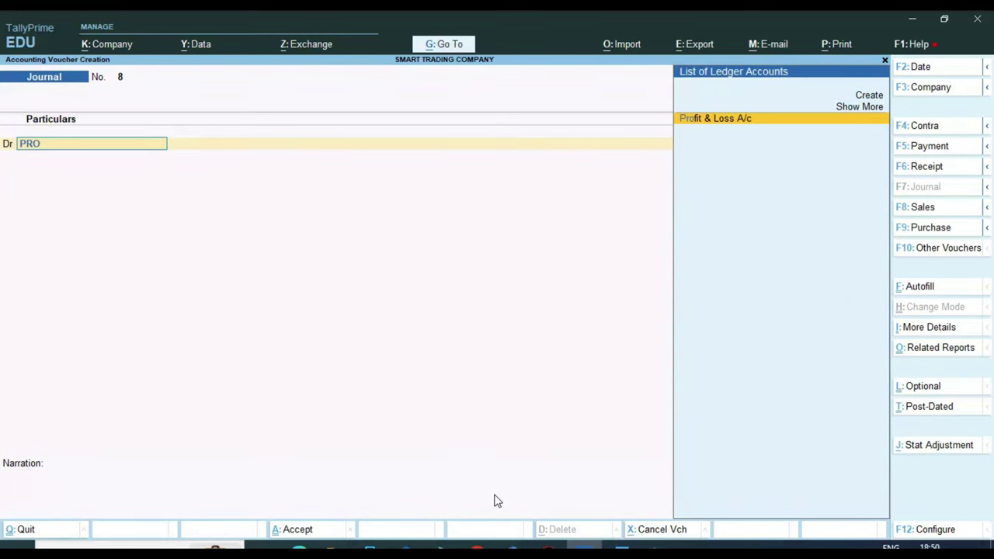
key("Return")
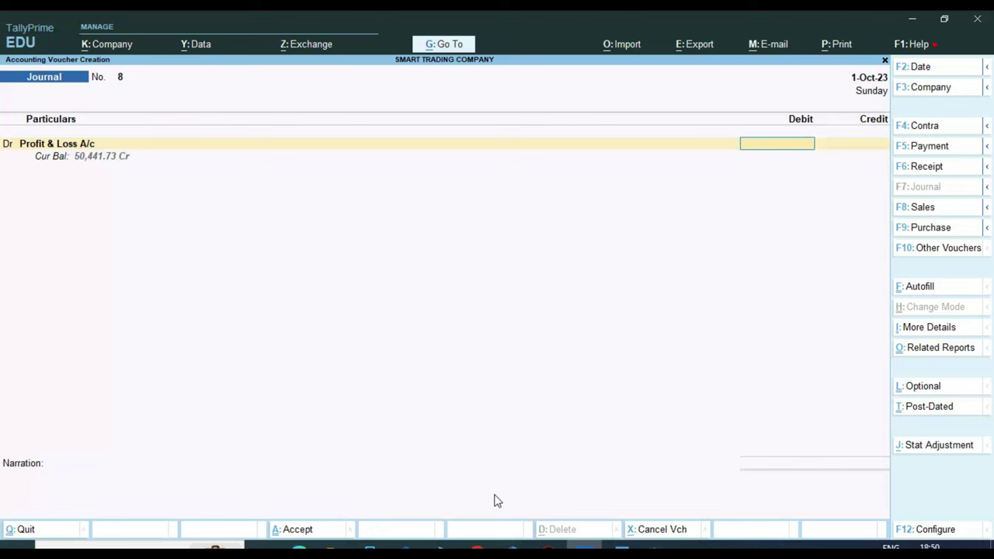
key("BackSpace")
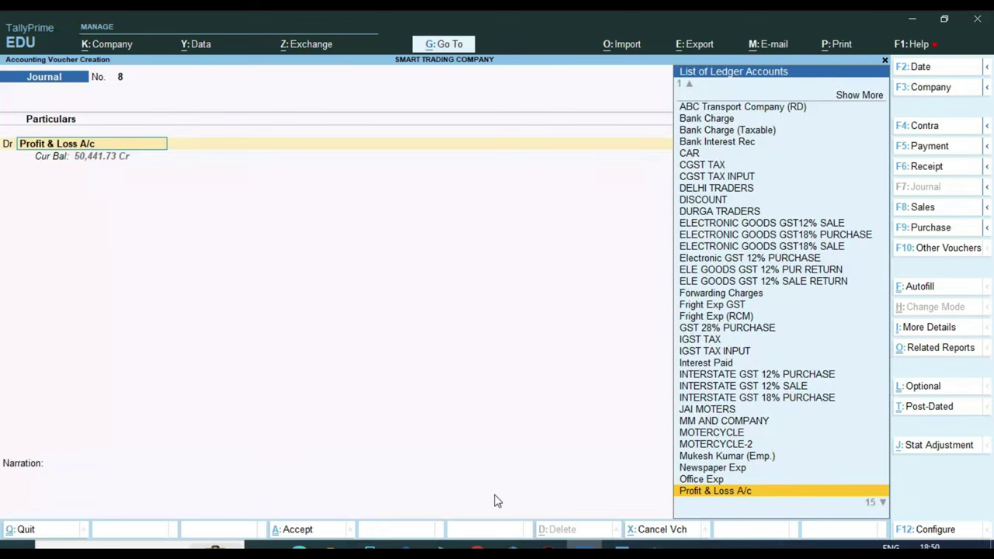
key("Return")
type("50")
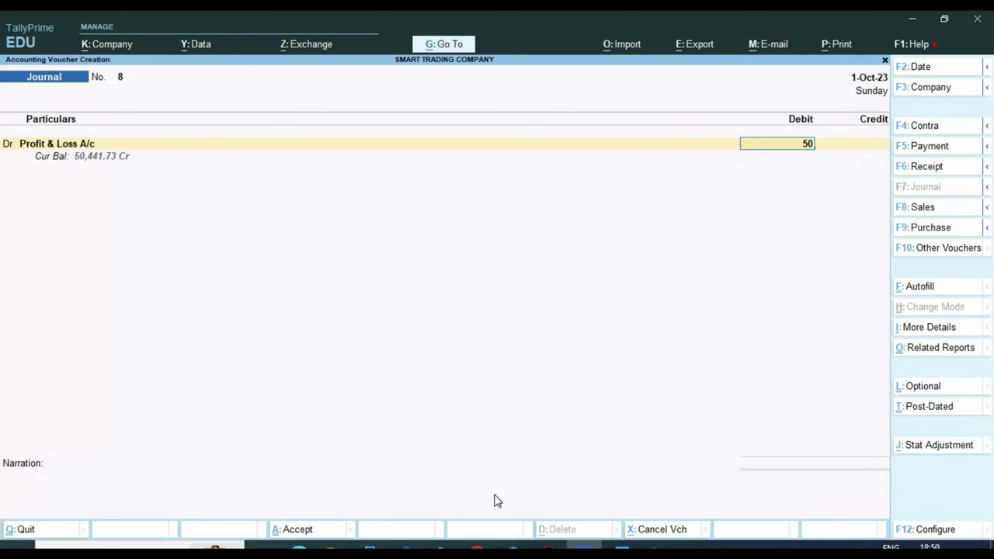
type("441.73")
key("Return")
Step: Look up the owner's ledger as the account to credit in the journal voucher
type("sum")
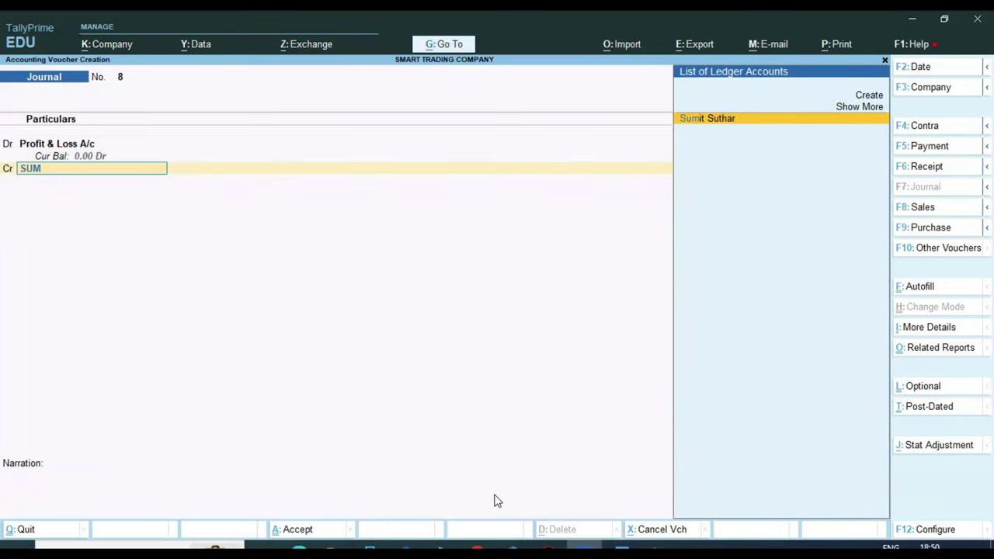